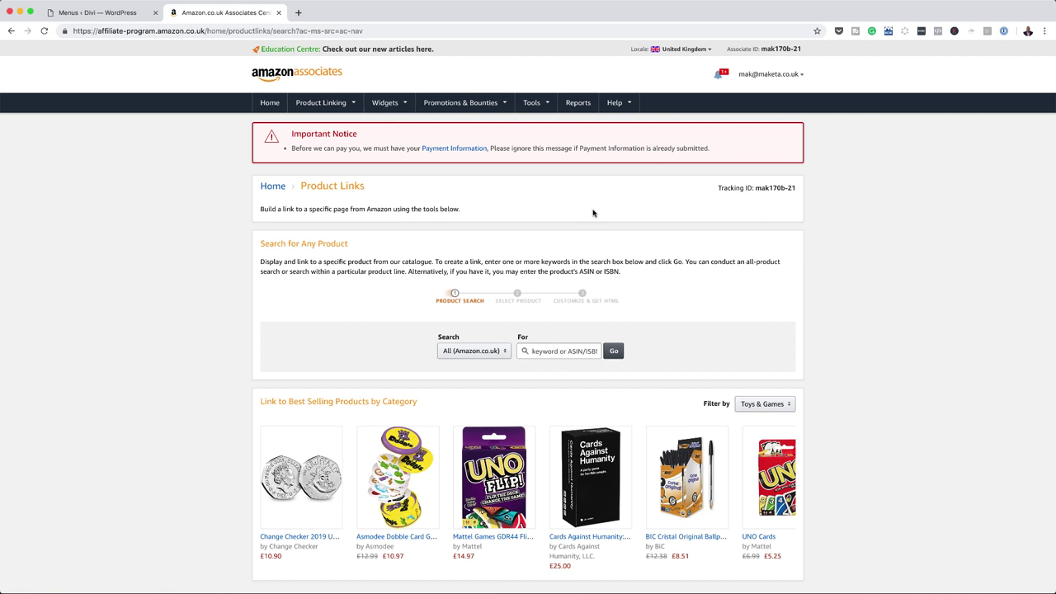
Start a new post in the WordPress dashboard and title it "Sony a73 vs Canon R".
left_click(127, 13)
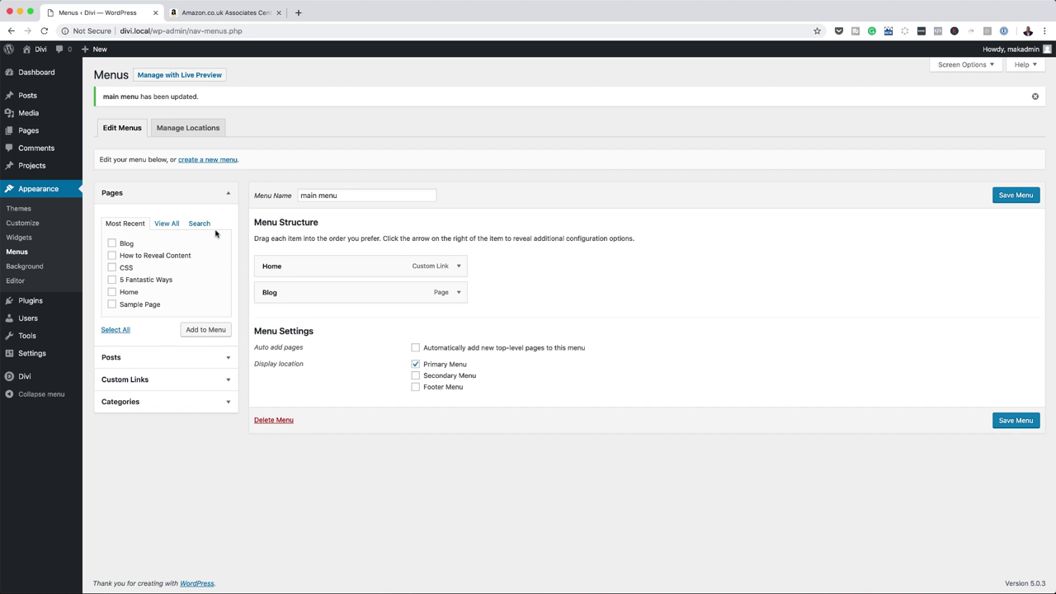
left_click(45, 73)
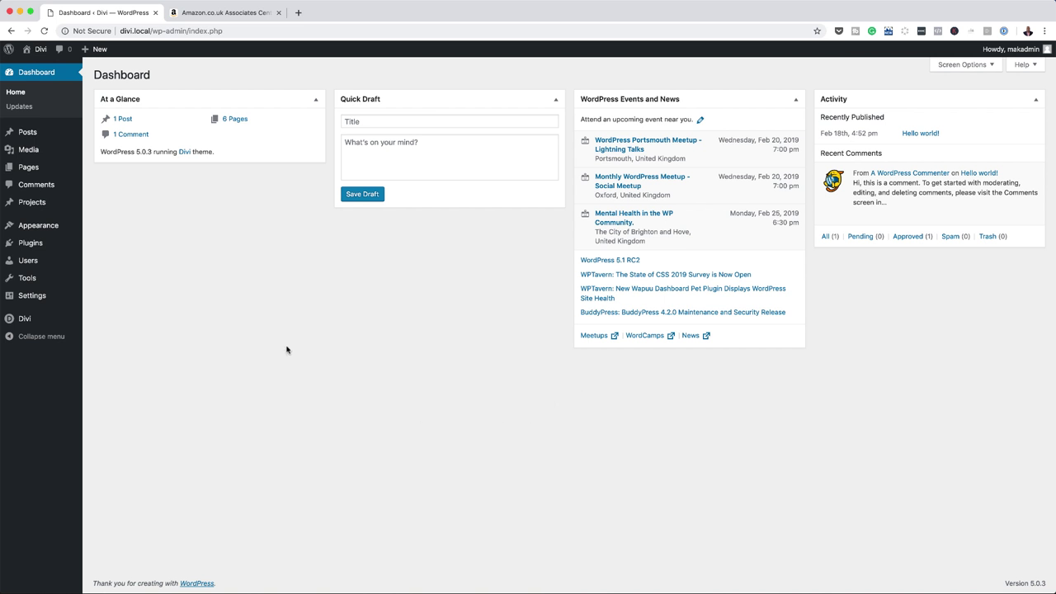
mouse_move(38, 135)
left_click(113, 150)
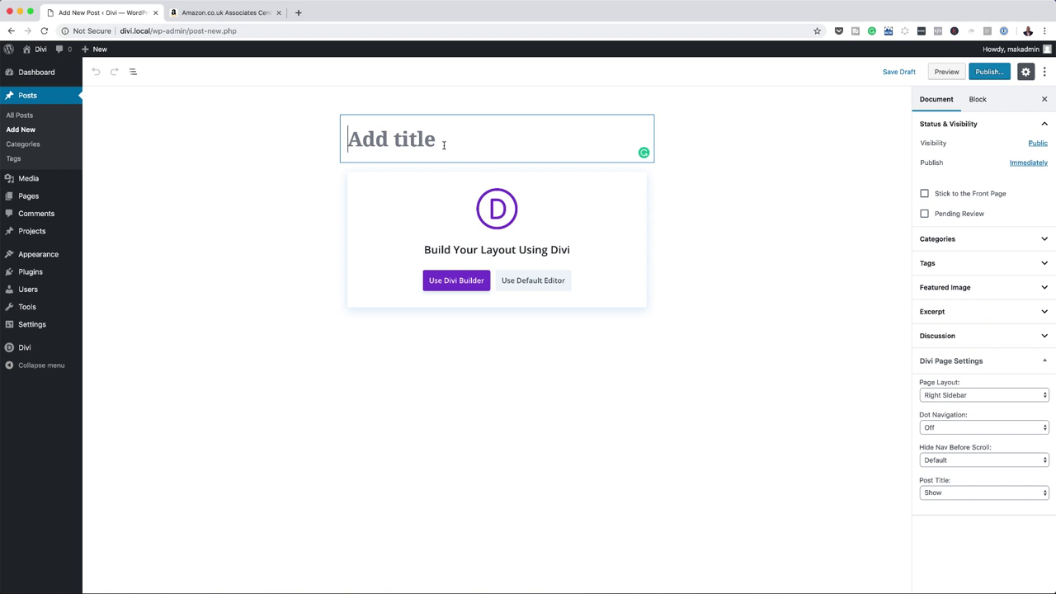
type("So")
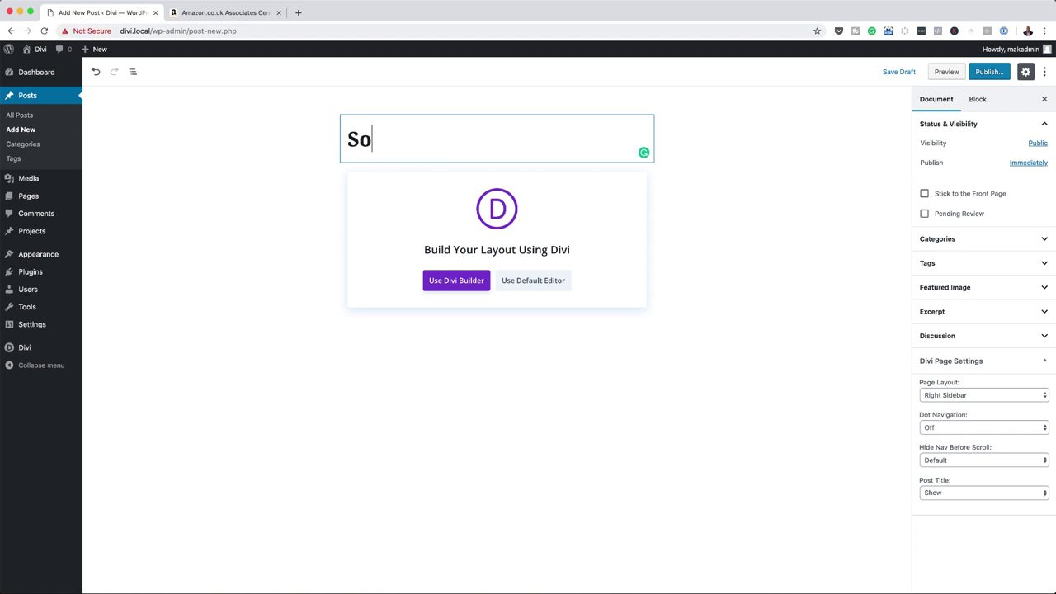
type("ny a73 vs Canon r")
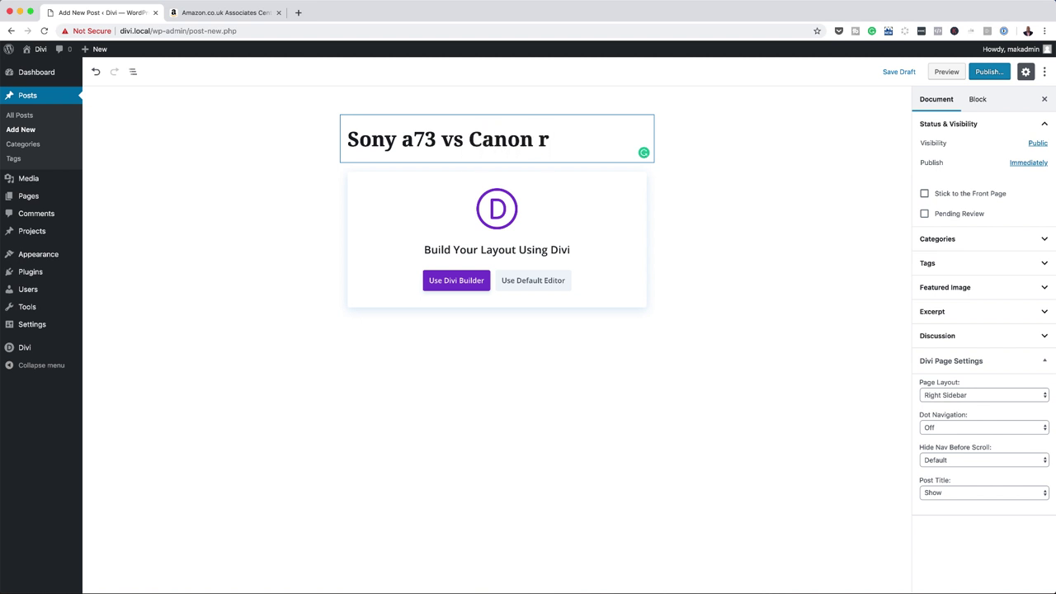
type("R")
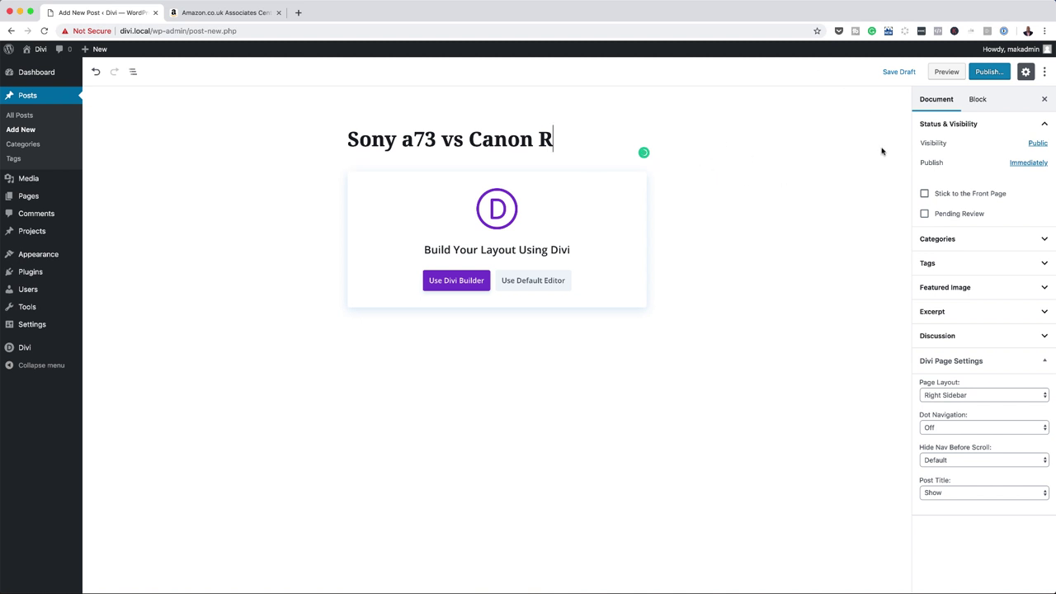
Set the camera photo gmax-studios-642124-unsplash.jpg from the media library as the post's featured image.
left_click(962, 289)
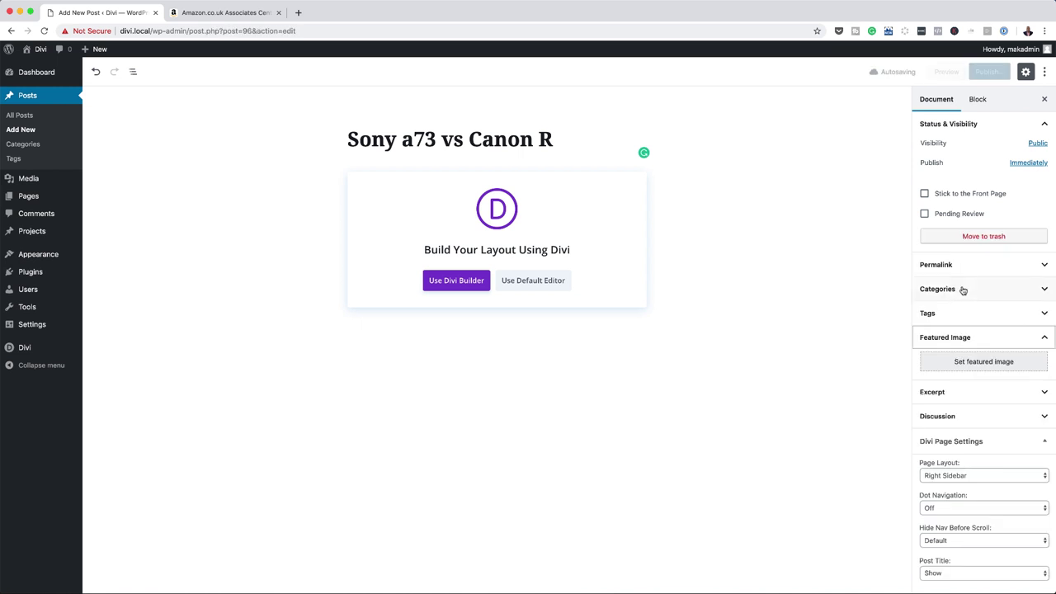
left_click(981, 363)
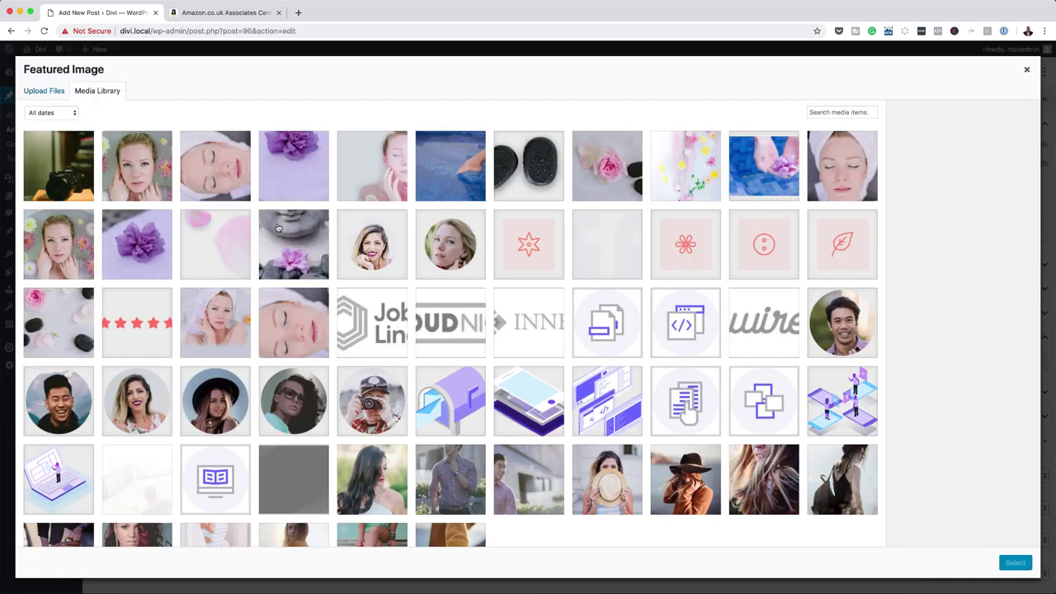
left_click(52, 172)
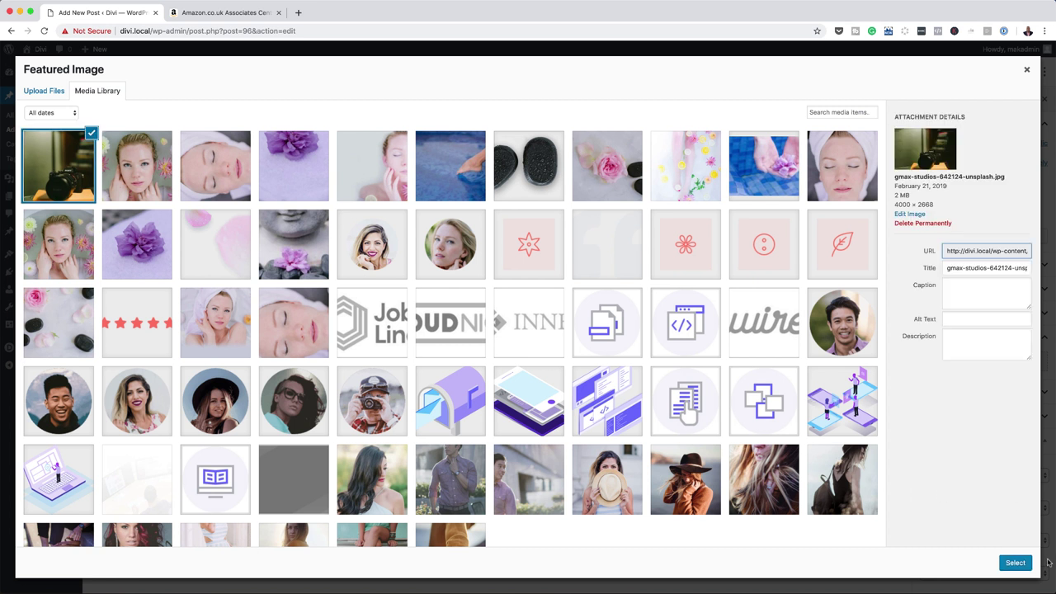
left_click(1018, 562)
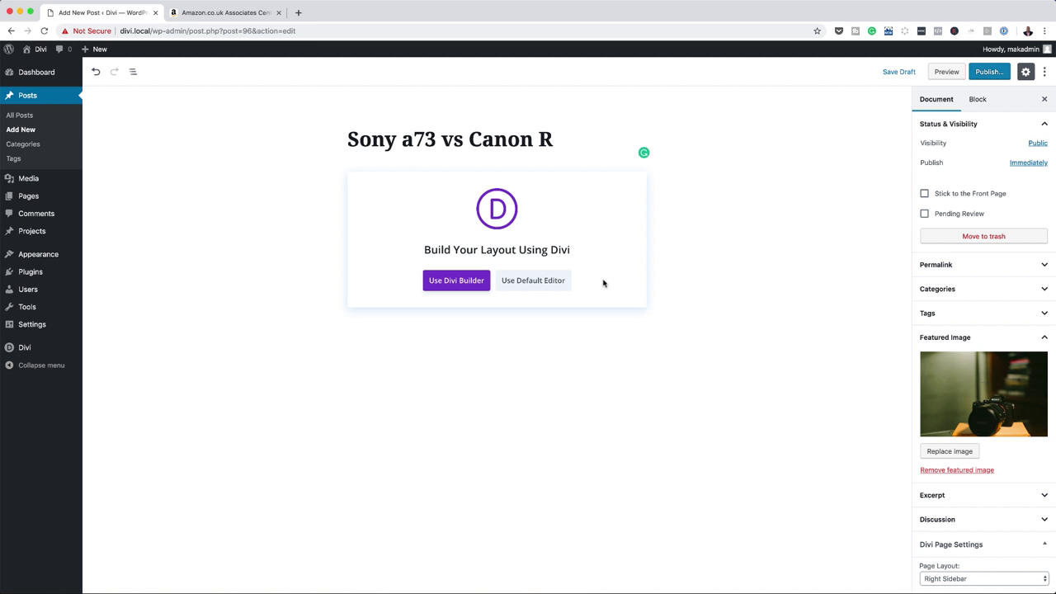
Choose the default editor for the post and fill its body with the five short placeholder paragraphs copied from lorem2.com.
left_click(537, 281)
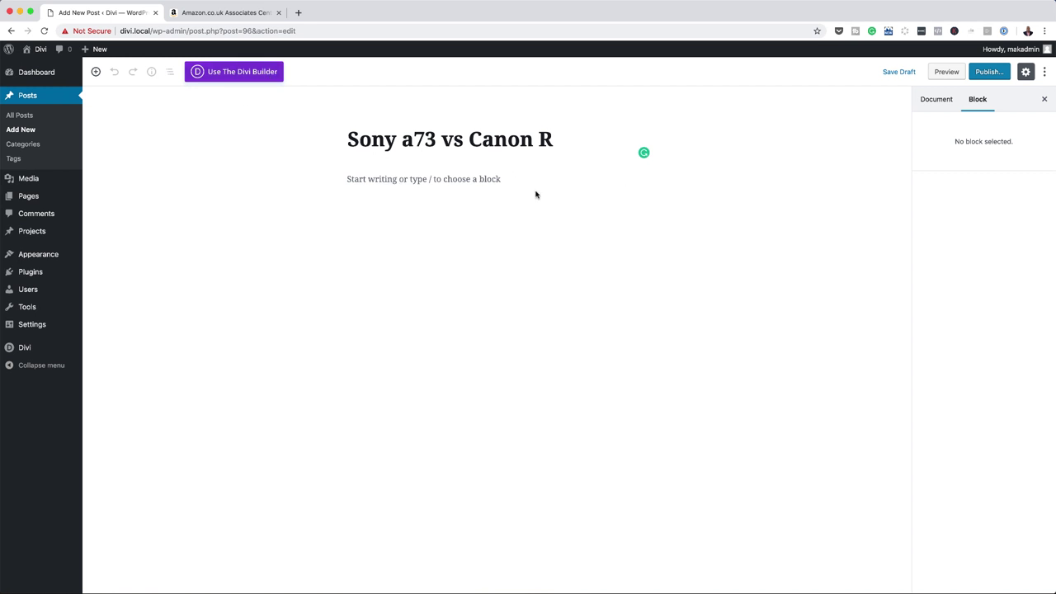
left_click(432, 178)
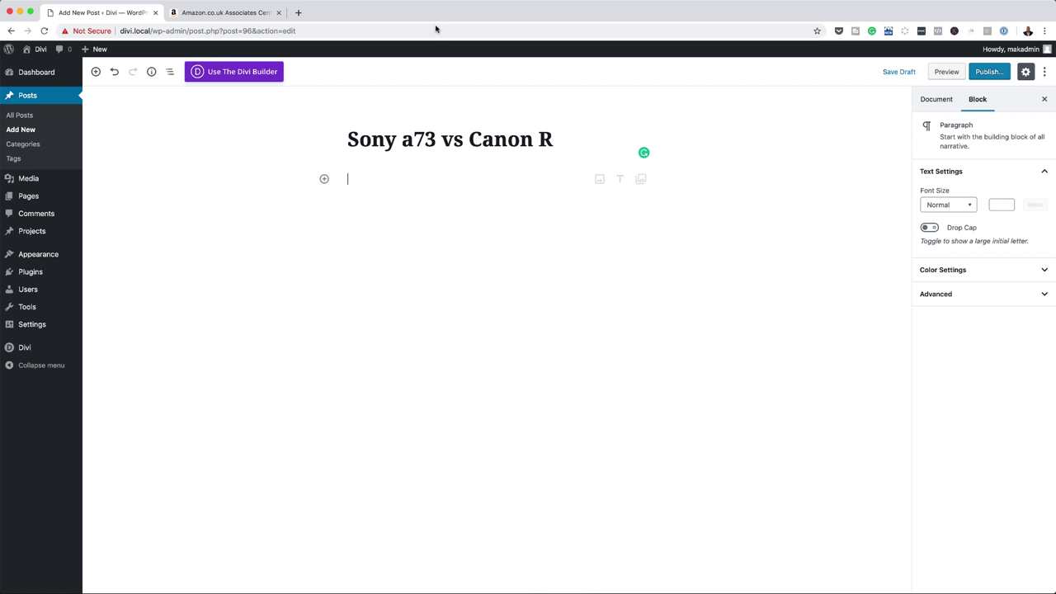
left_click(298, 12)
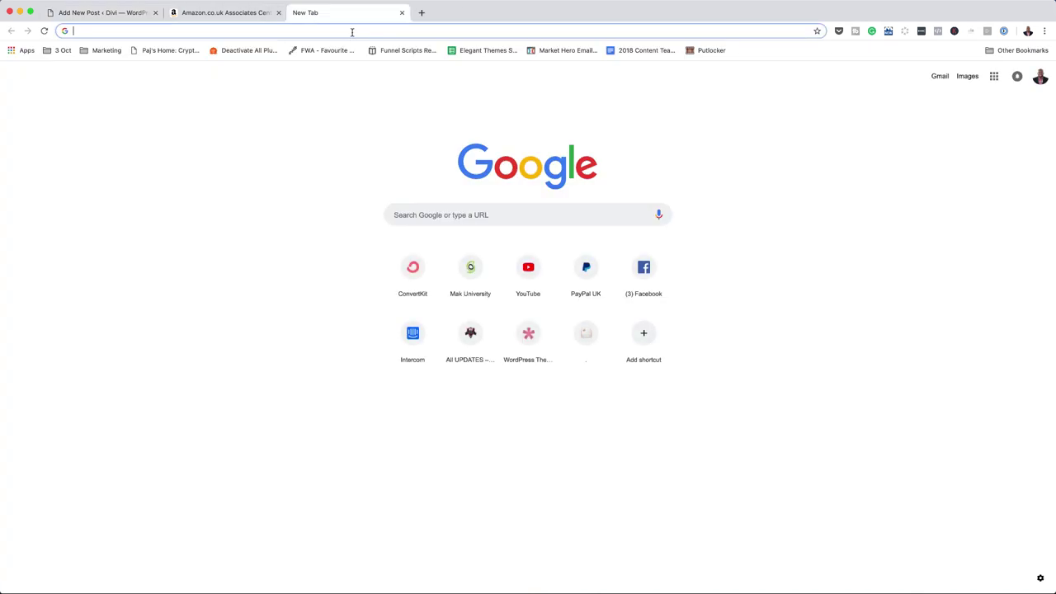
type("loren")
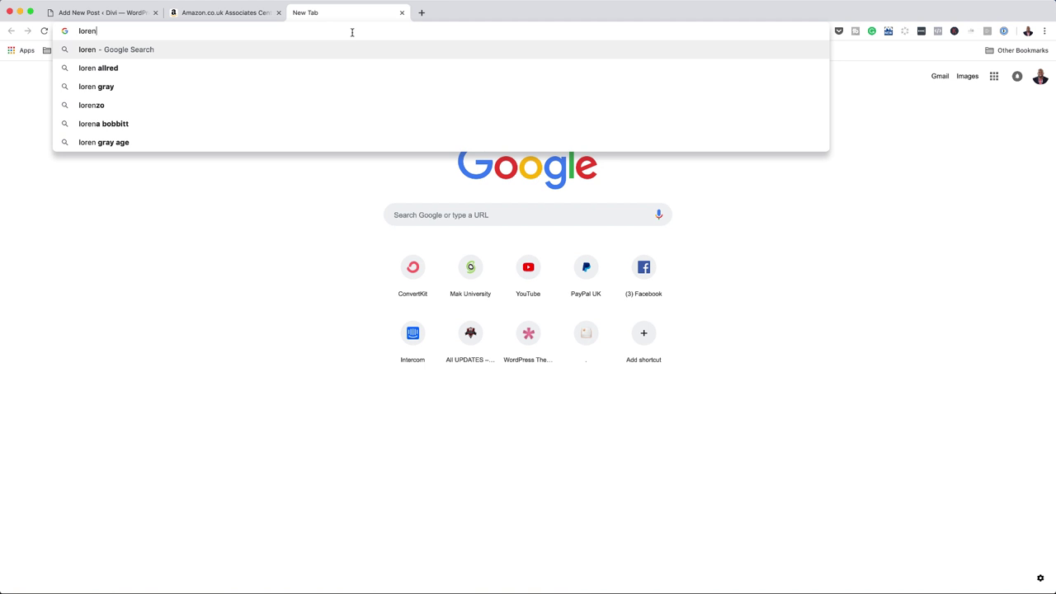
key("BackSpace")
key("BackSpace")
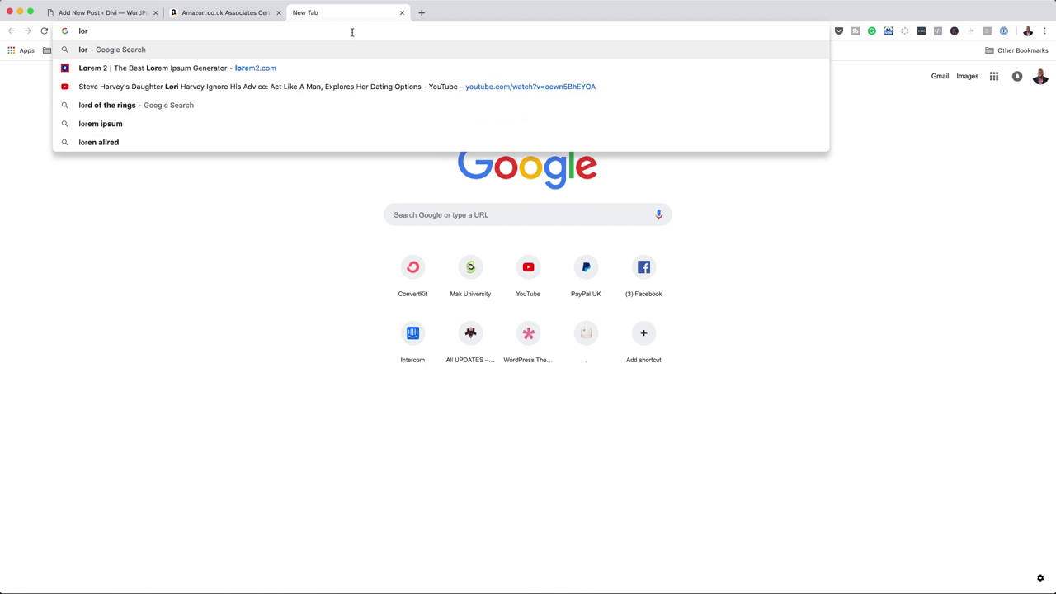
left_click(282, 70)
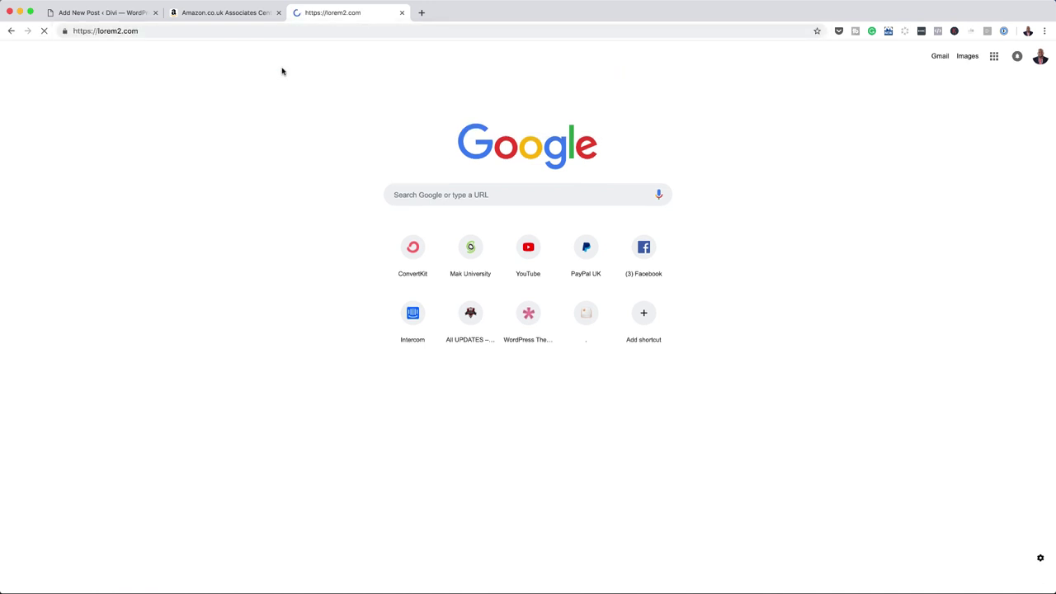
left_click_drag(442, 148, 533, 382)
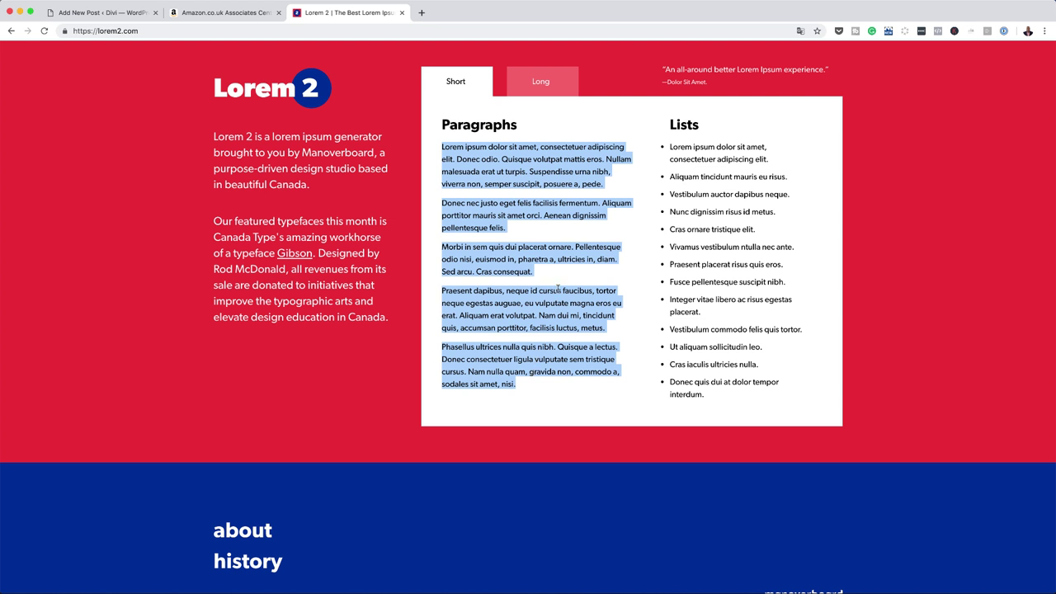
left_click(146, 14)
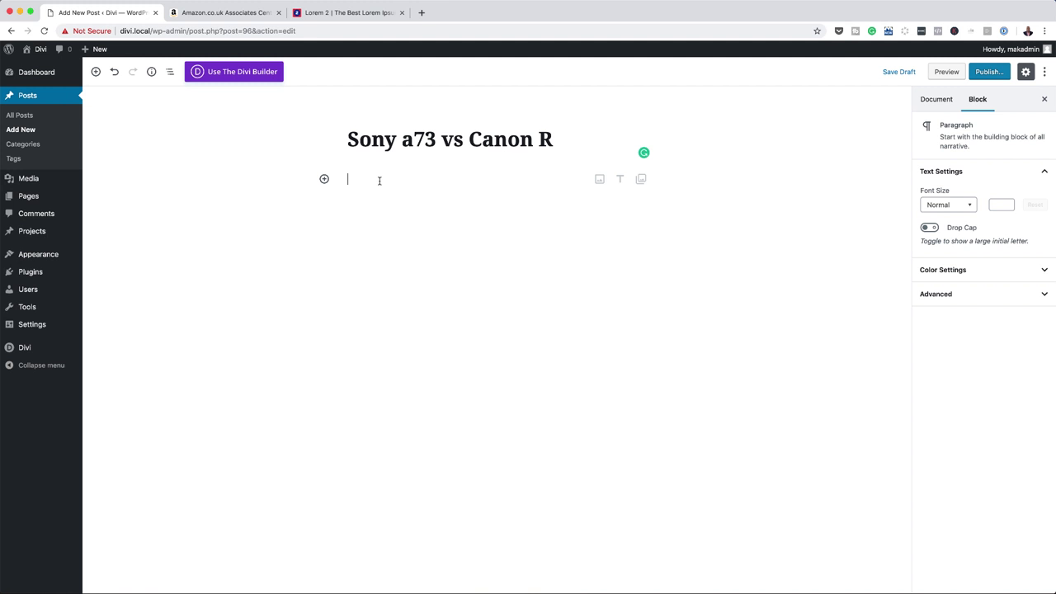
type("Lorem ipsum dolor sit amet, consectetuer adipiscing elit. Donec odio. Quisque volutpat mattis eros. Nullam malesuada erat ut turpis. Suspendisse urna nibh, viverra non, semper suscipit, posuere a, pede.  Donec nec justo eget felis facilisis fermentum. Aliquam porttitor mauris sit amet orci. Aenean dignissim pellentesque felis.  Morbi in sem quis dui placerat ornare. Pellentesque odio nisi, euismod in, pharetra a, ultricies in, diam. Sed arcu. Cras consequat.  Praesent dapibus, neque id cursus faucibus, tortor neque egestas augue, eu vulputate magna eros eu erat. Aliquam erat volutpat. Nam dui mi, tincidunt quis, accumsan porttitor, facilisis luctus, metus.  Phasellus ultrices nulla quis nibh. Quisque a lectus. Donec consectetuer ligula vulputate sem tristique cursus. Nam nulla quam, gravida non, commodo a, sodales sit amet, nisi.")
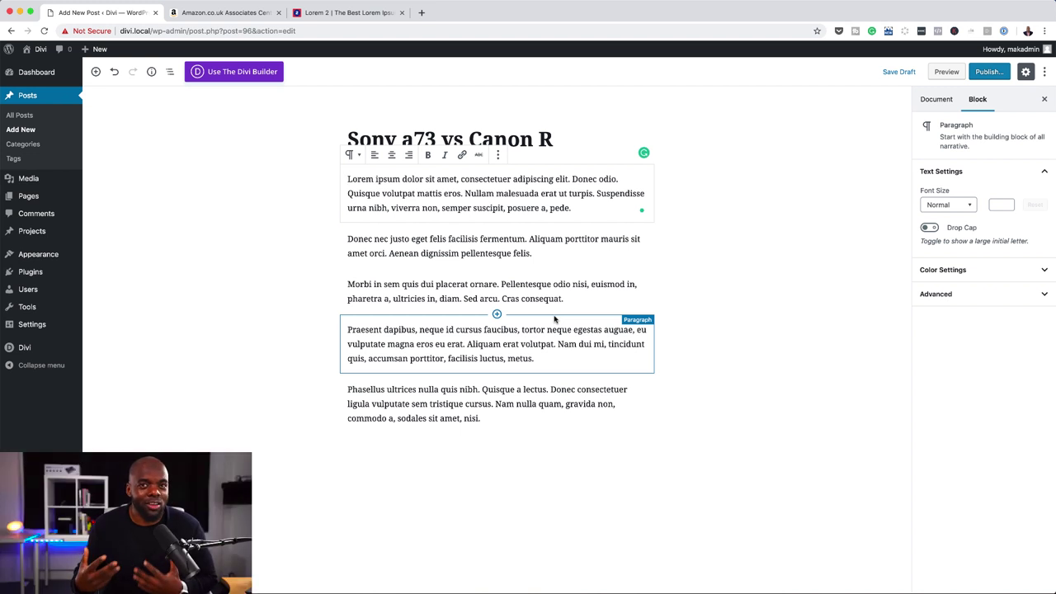
Insert an image block after the first paragraph, using fashion-20.jpg from the media library.
left_click(96, 73)
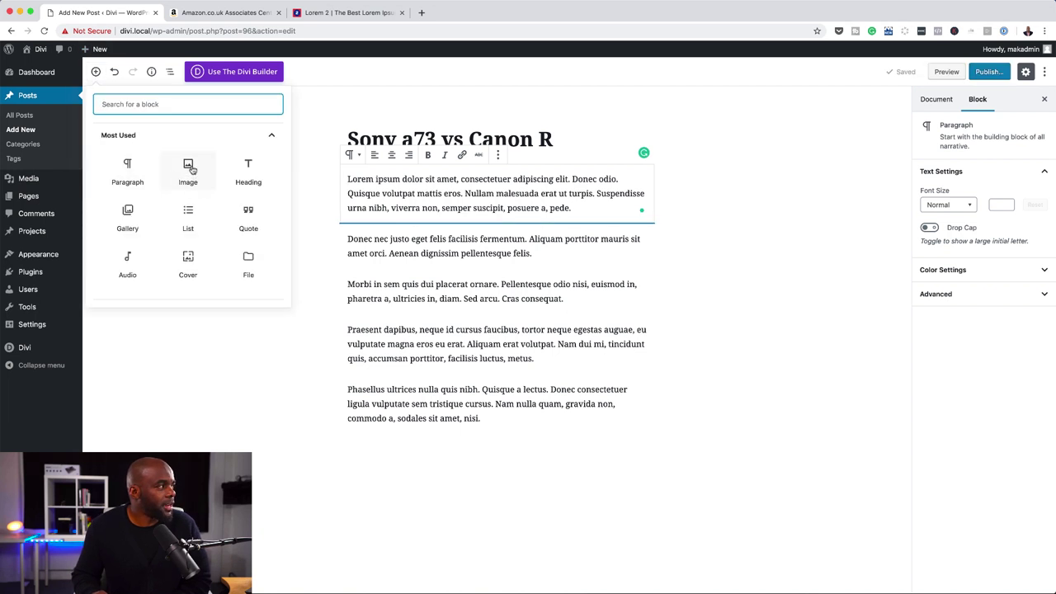
left_click(191, 171)
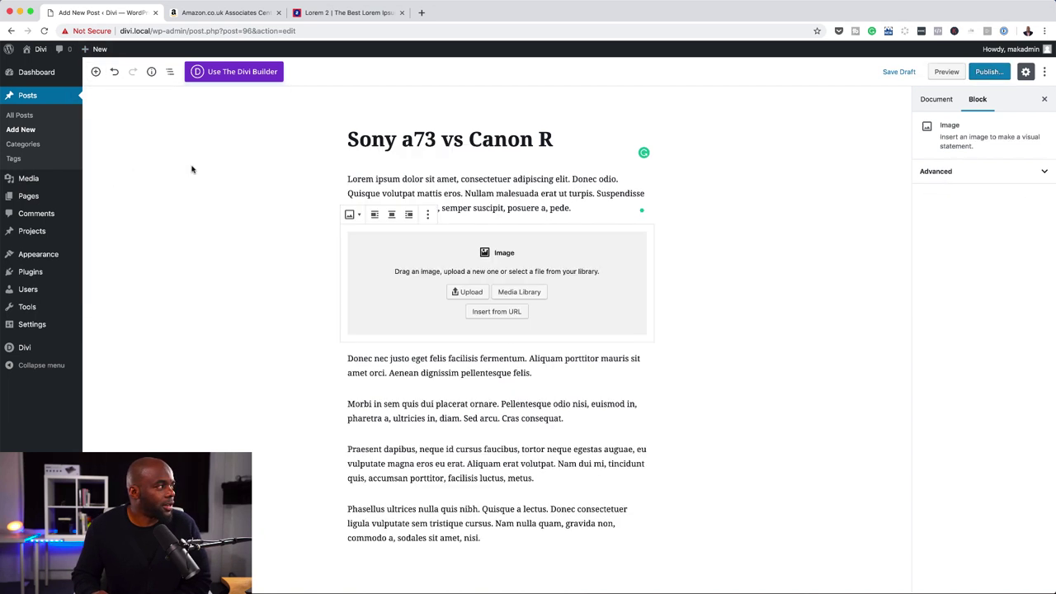
left_click(520, 292)
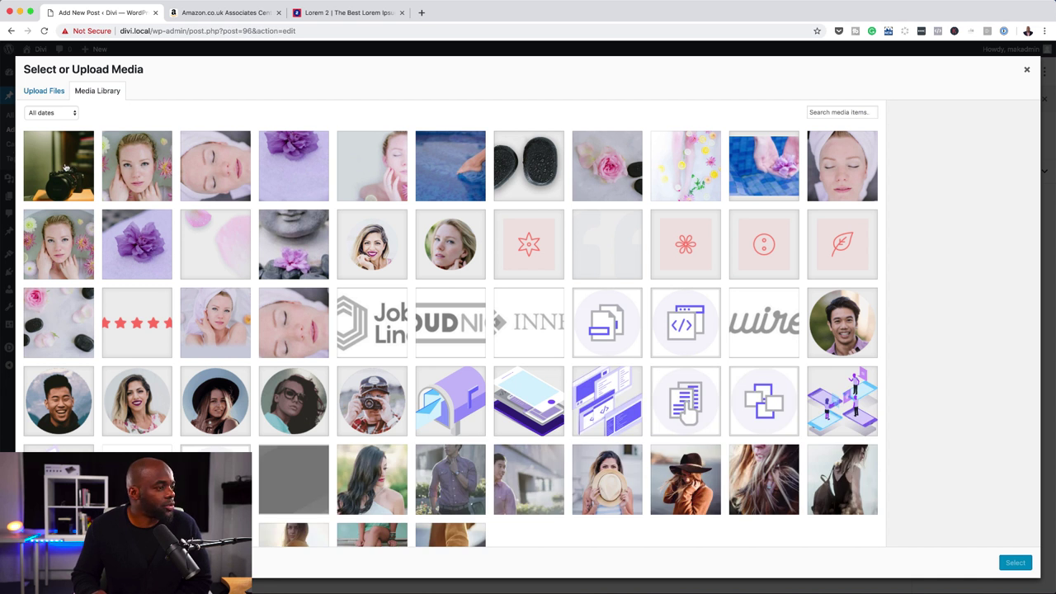
left_click(684, 490)
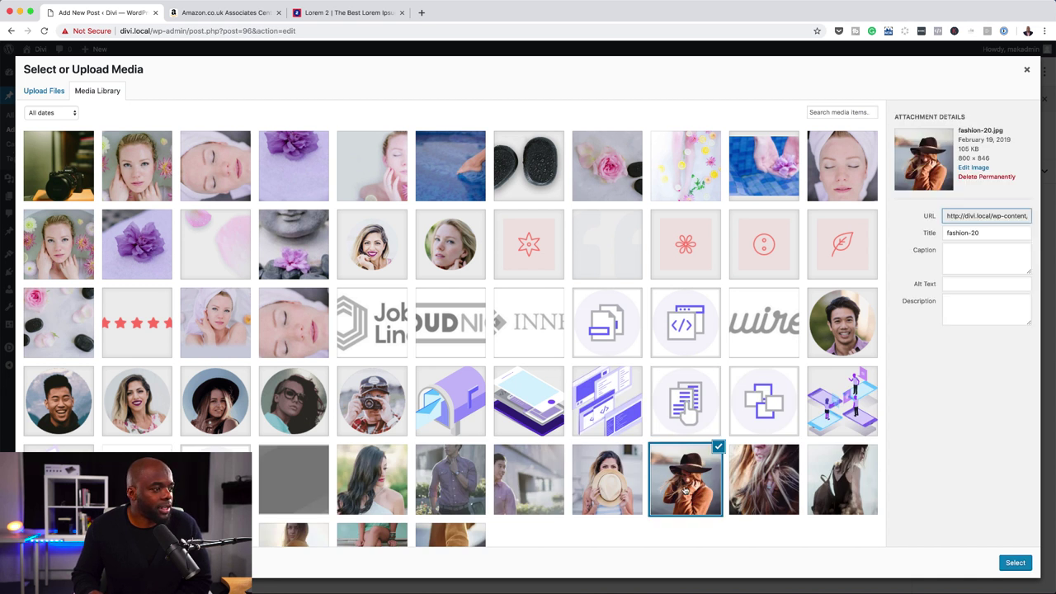
left_click(1025, 568)
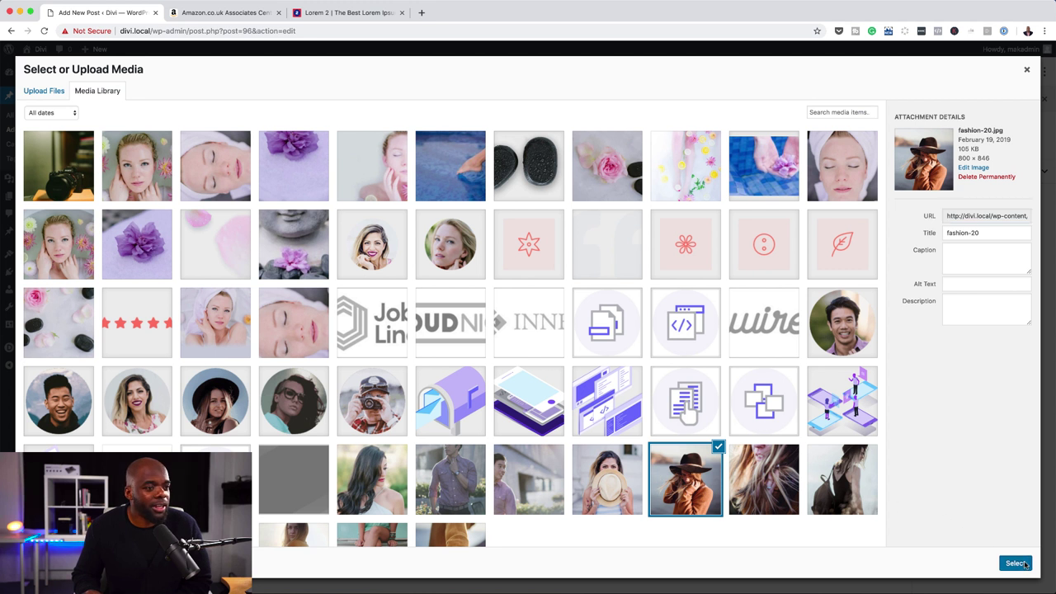
scroll(723, 412, "down", 2)
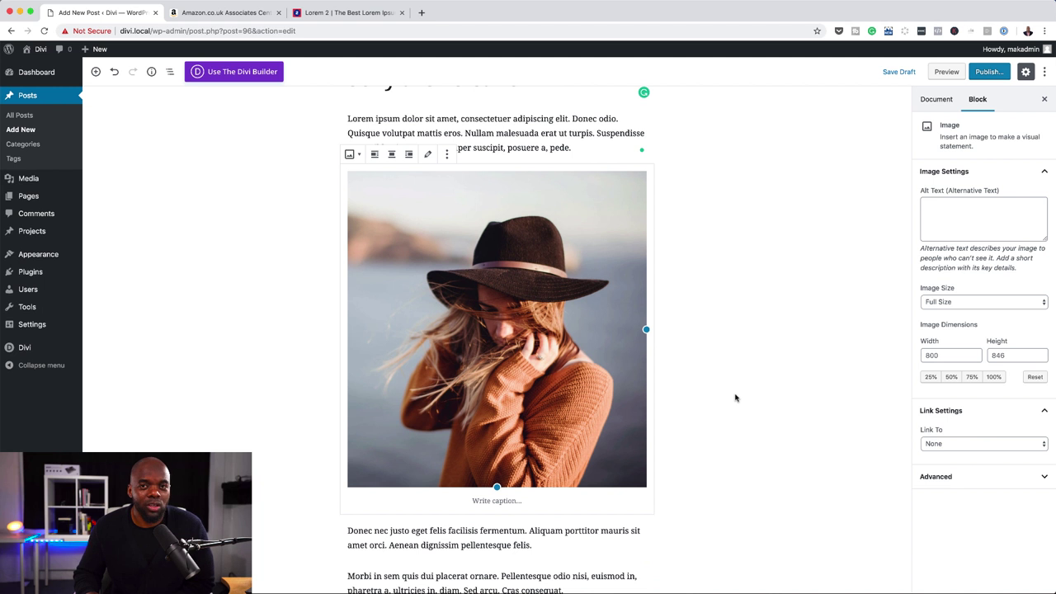
scroll(703, 418, "down", 5)
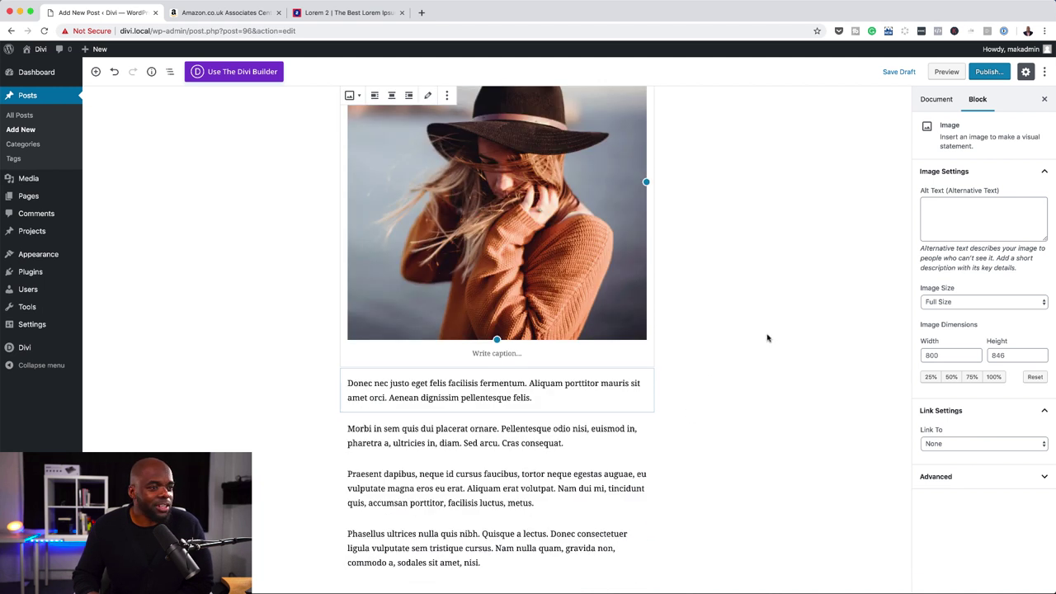
scroll(811, 429, "up", 7)
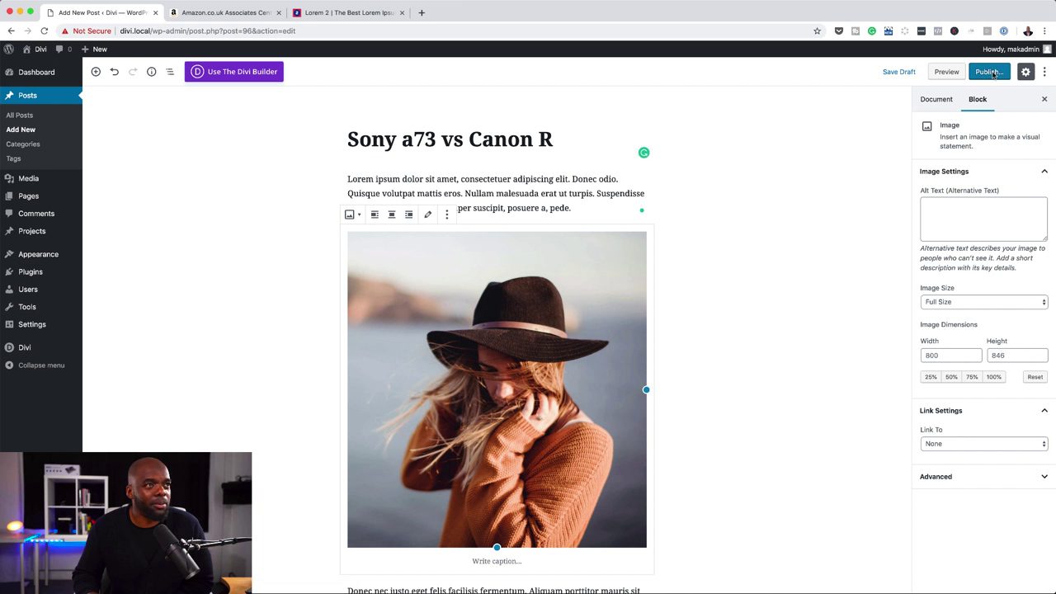
Preview the post and look over its featured image, text and inline image.
left_click(947, 72)
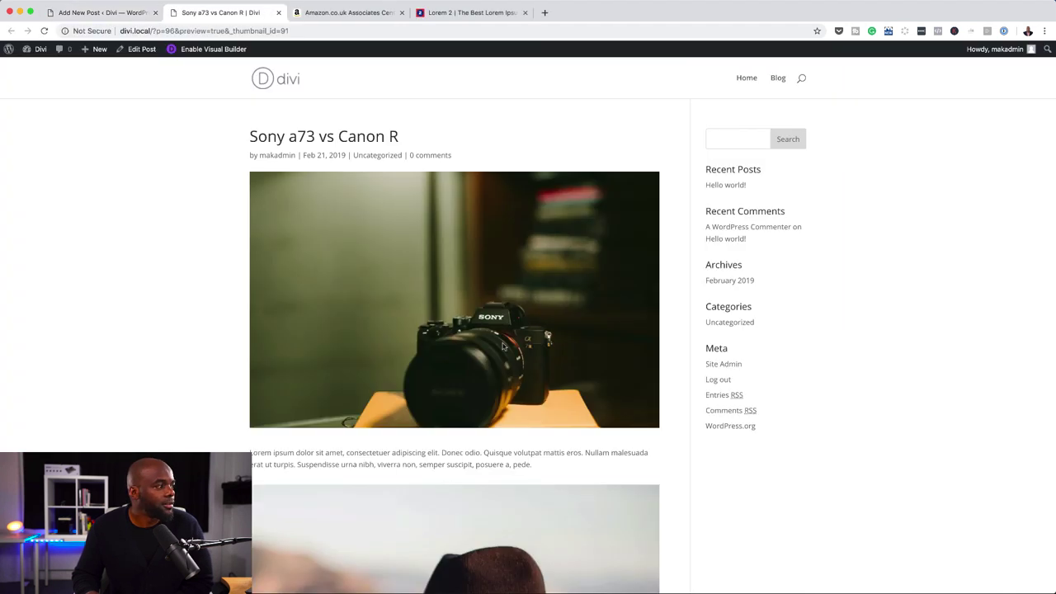
scroll(392, 344, "down", 10)
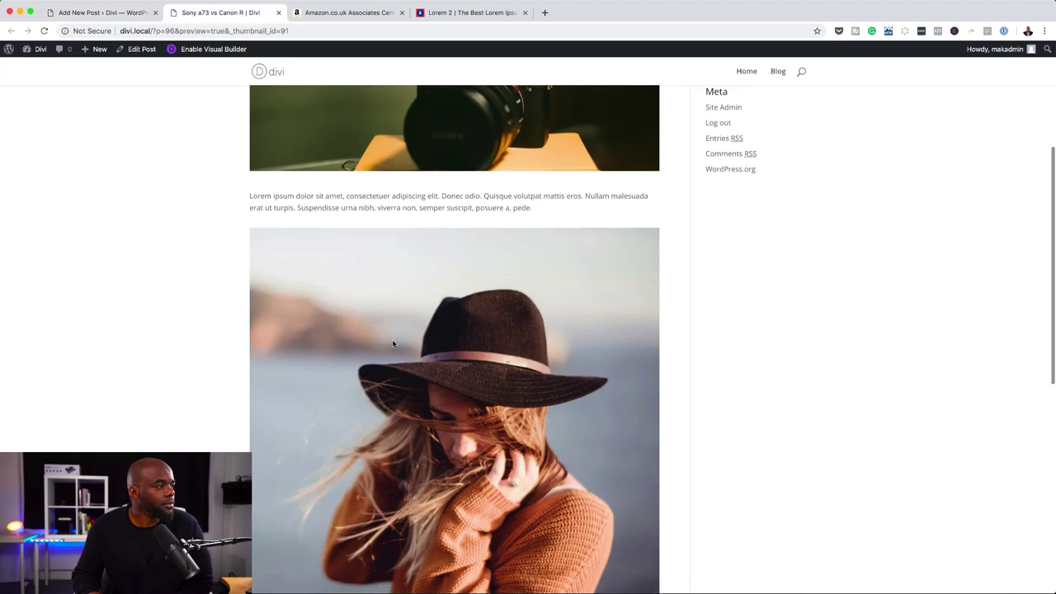
scroll(393, 344, "up", 10)
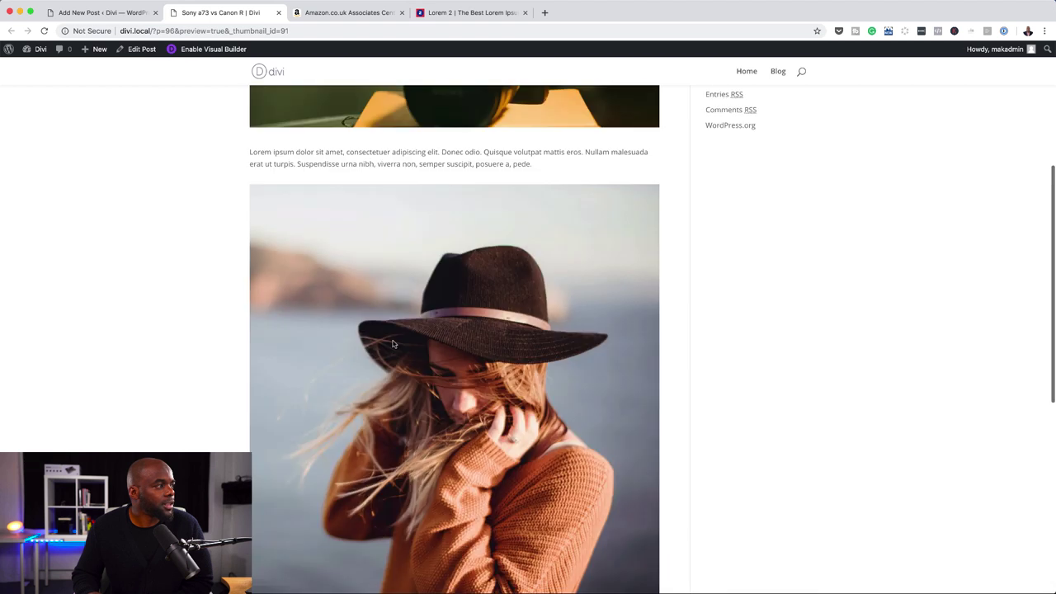
scroll(358, 251, "down", 5)
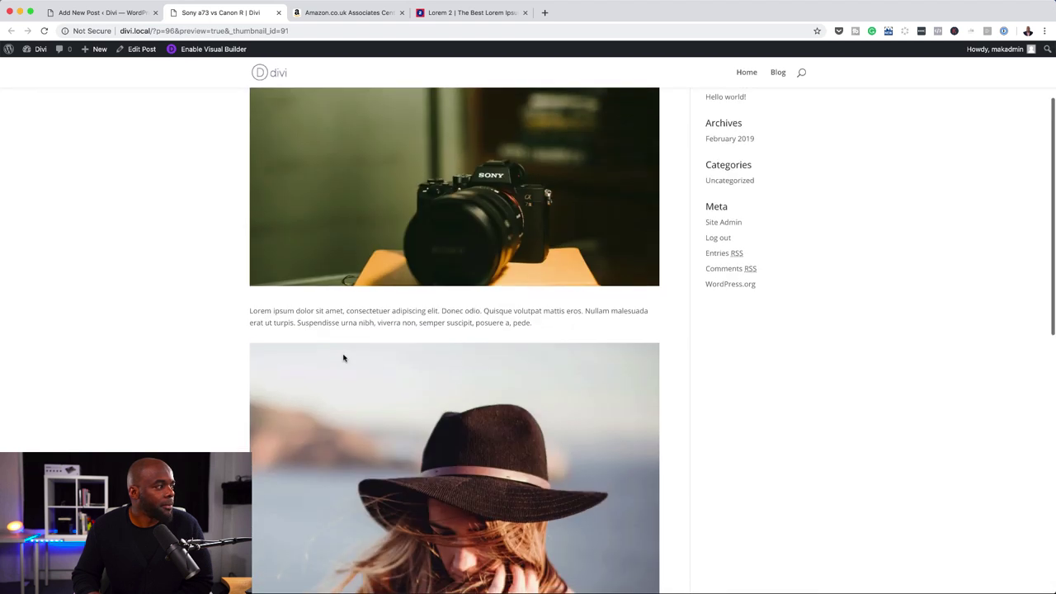
scroll(524, 376, "down", 6)
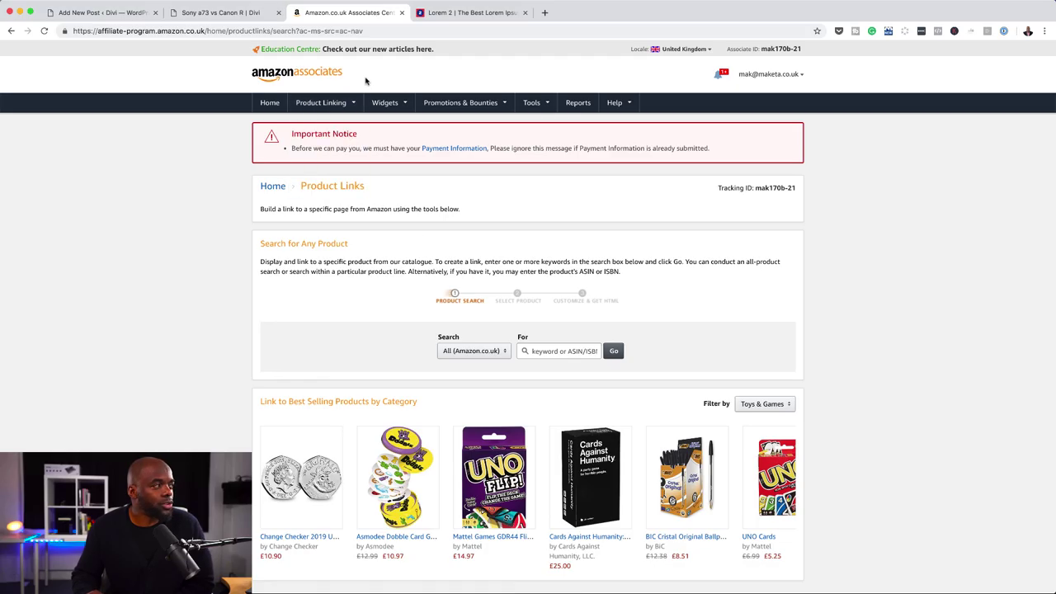
Switch to Amazon Associates Product Links and search all of Amazon.co.uk for "sony a73".
left_click(546, 351)
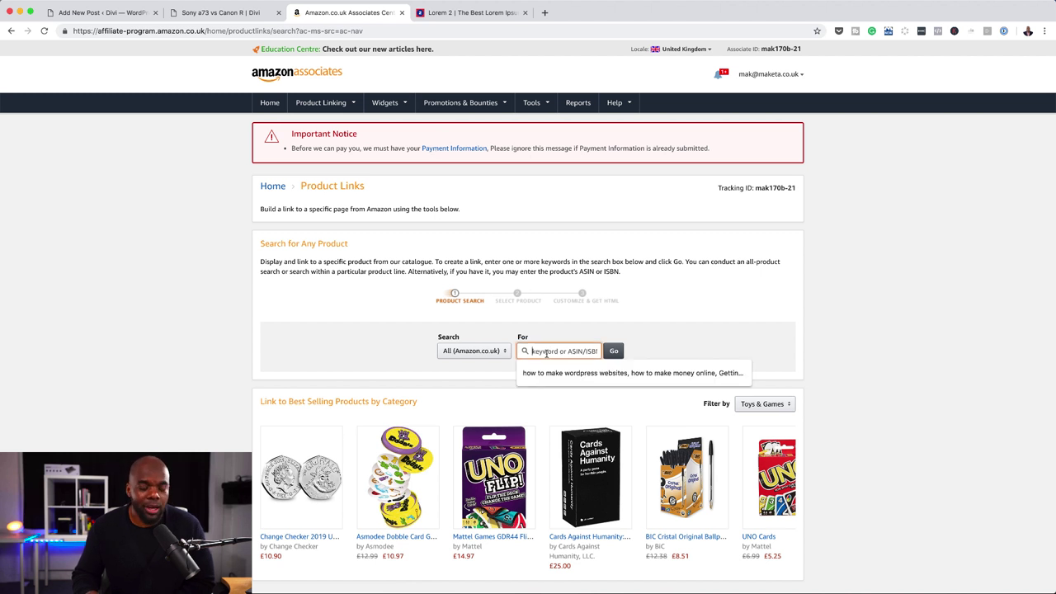
type("y a73")
key("Return")
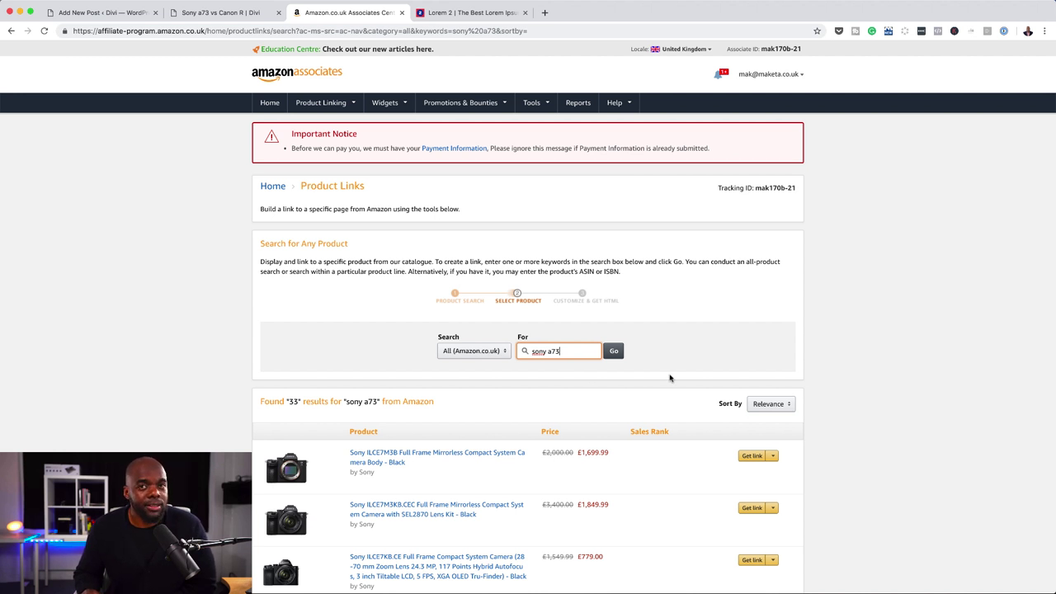
scroll(921, 273, "down", 5)
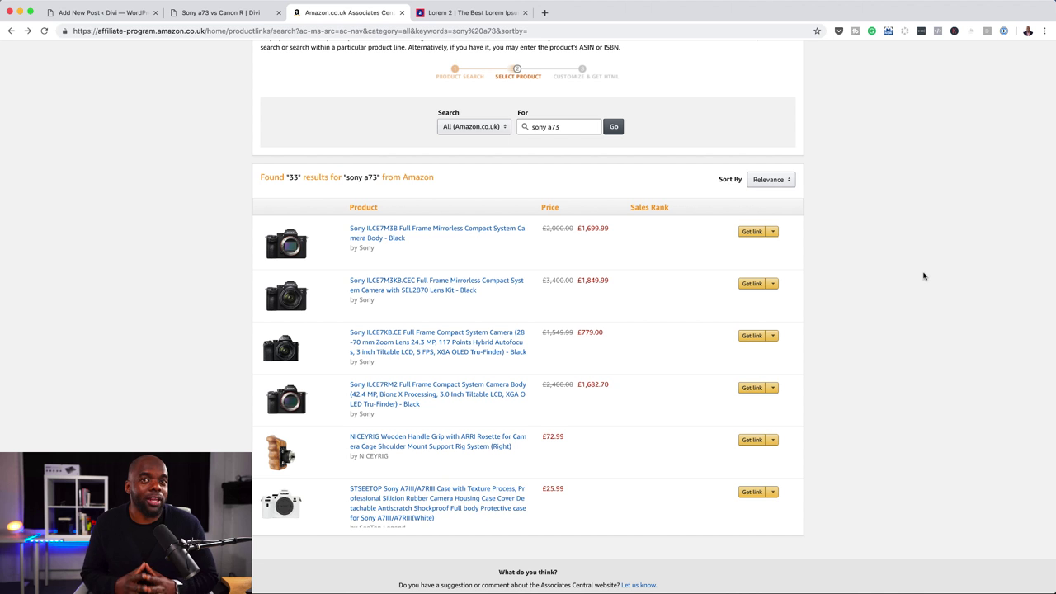
Get the affiliate text link for the Sony ILCE7M3B camera body and copy the full URL.
left_click(766, 231)
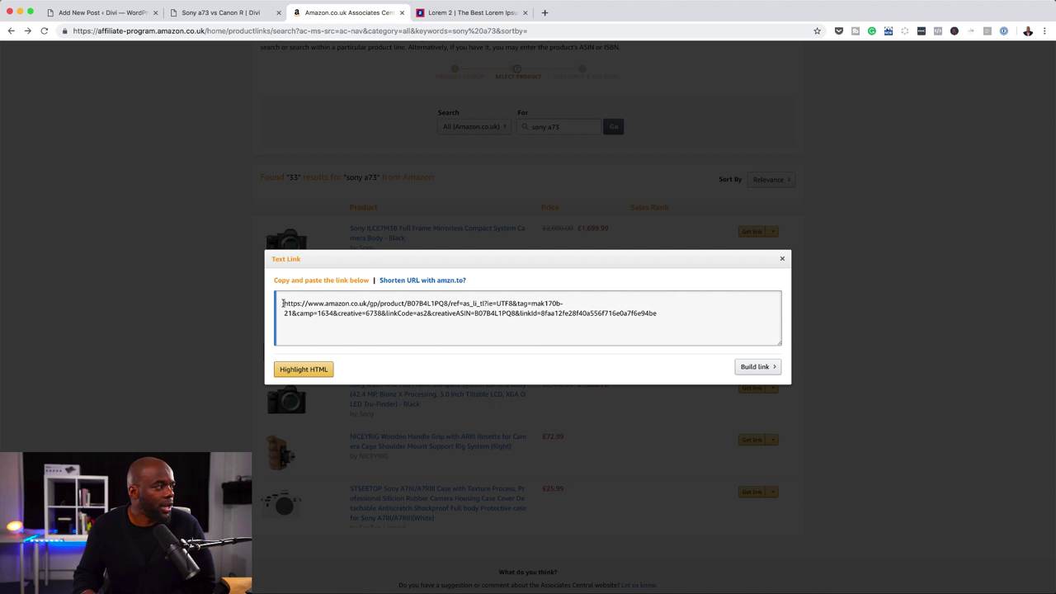
left_click_drag(282, 303, 352, 324)
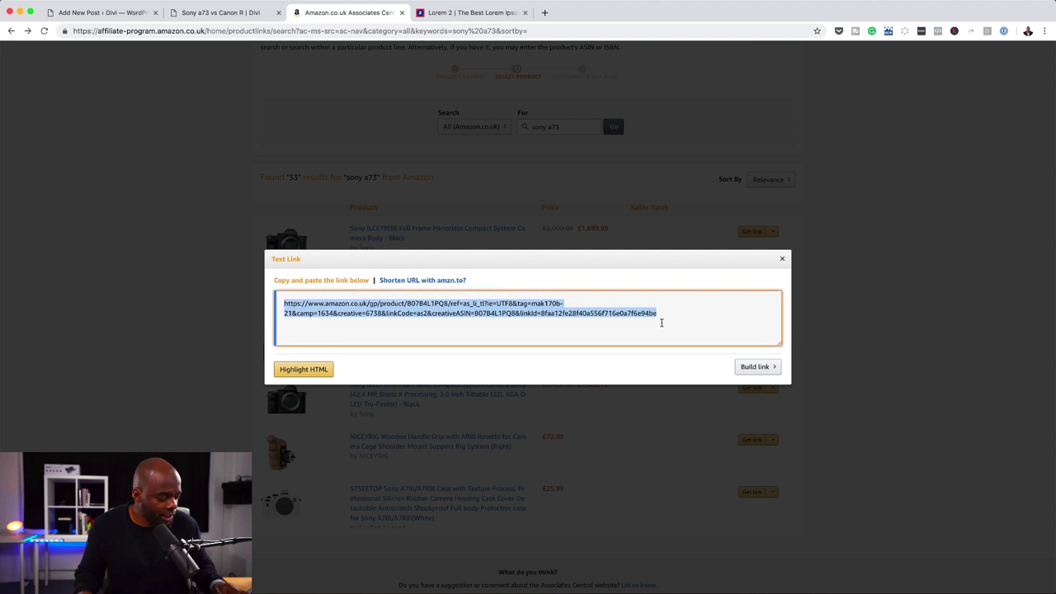
Reopen the Sony a73 vs Canon R post for editing and insert a Button block after the last paragraph.
left_click(223, 13)
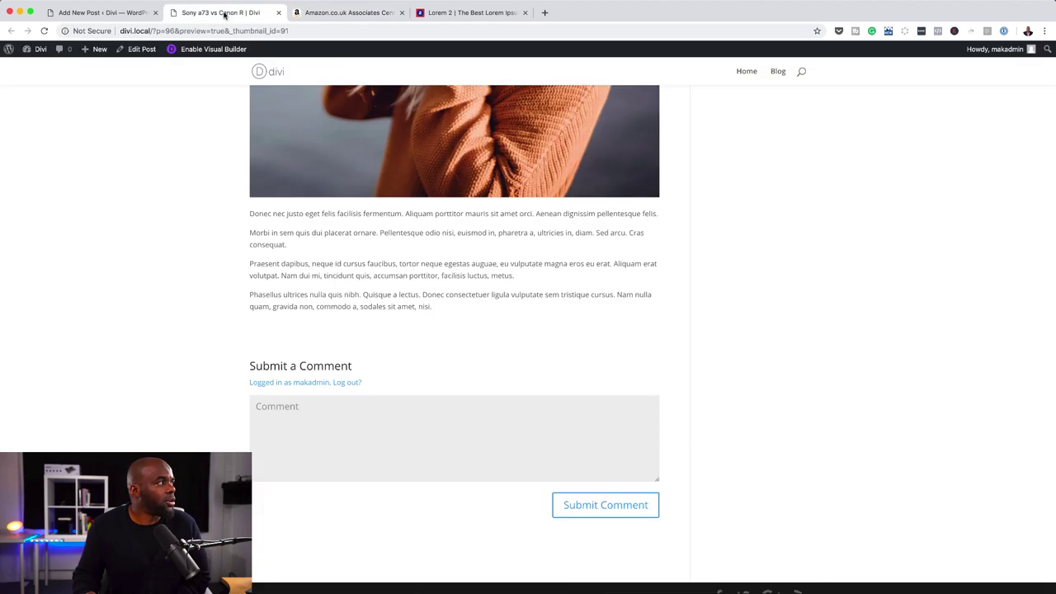
left_click(143, 50)
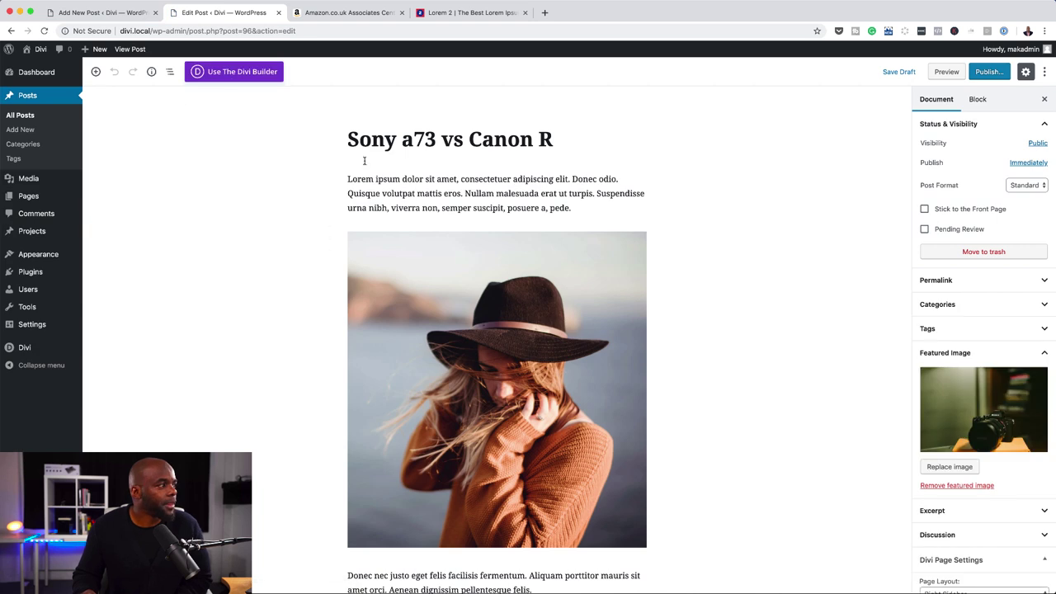
scroll(424, 353, "down", 5)
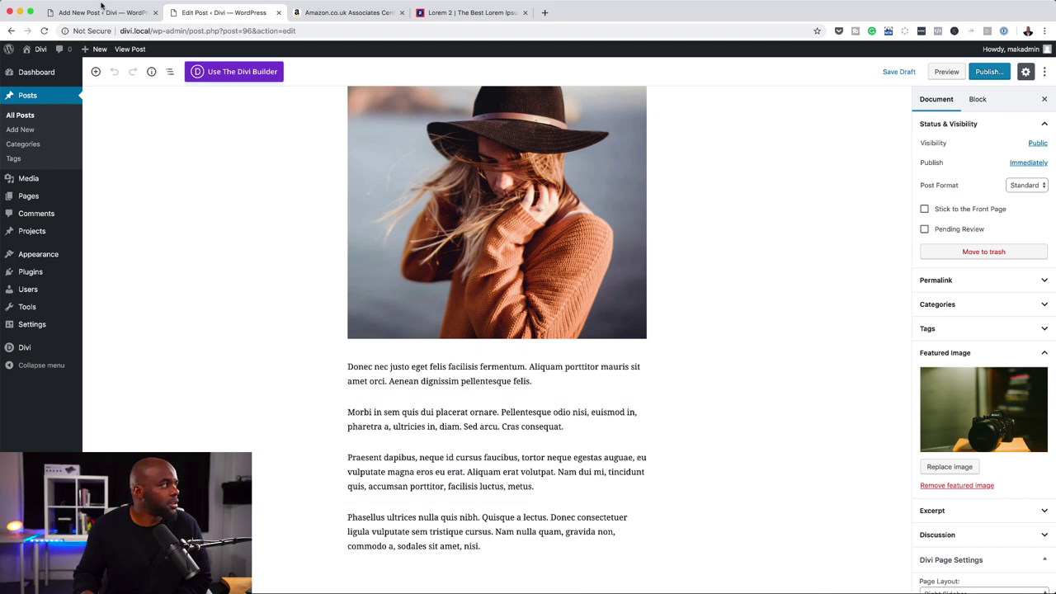
left_click(96, 73)
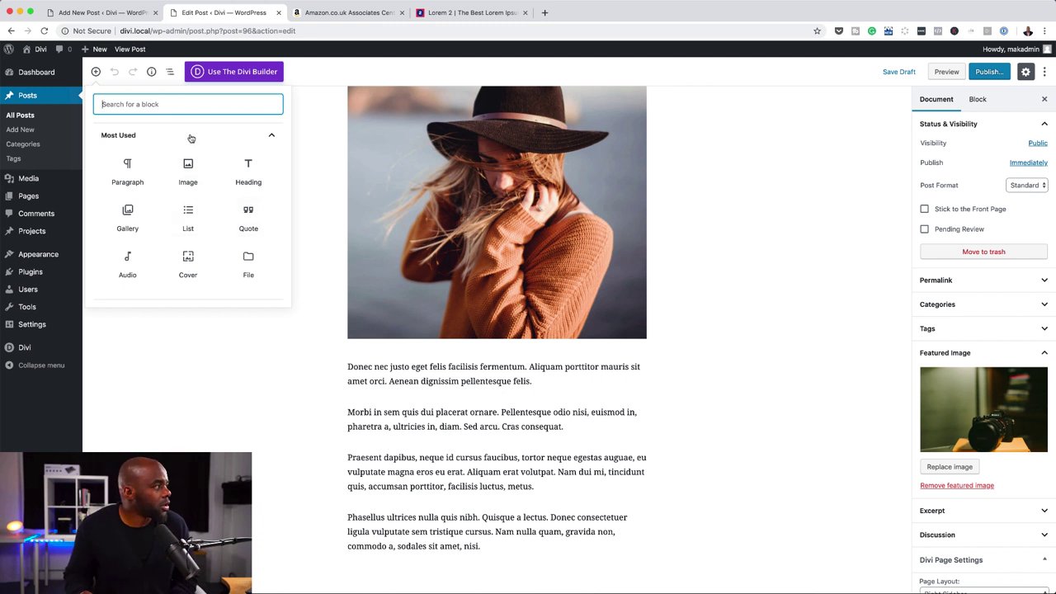
type("butt")
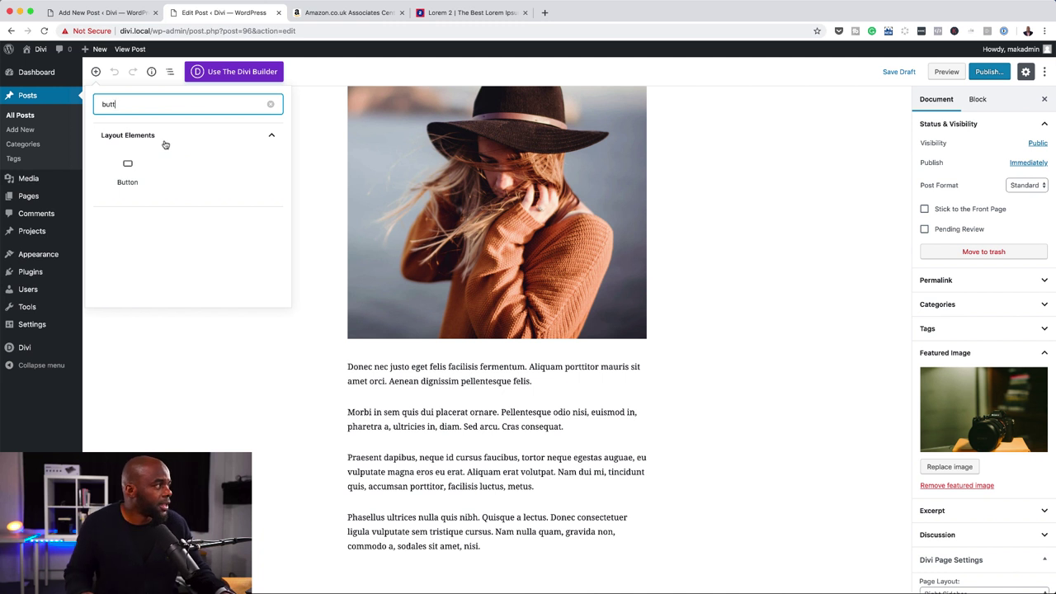
left_click(144, 173)
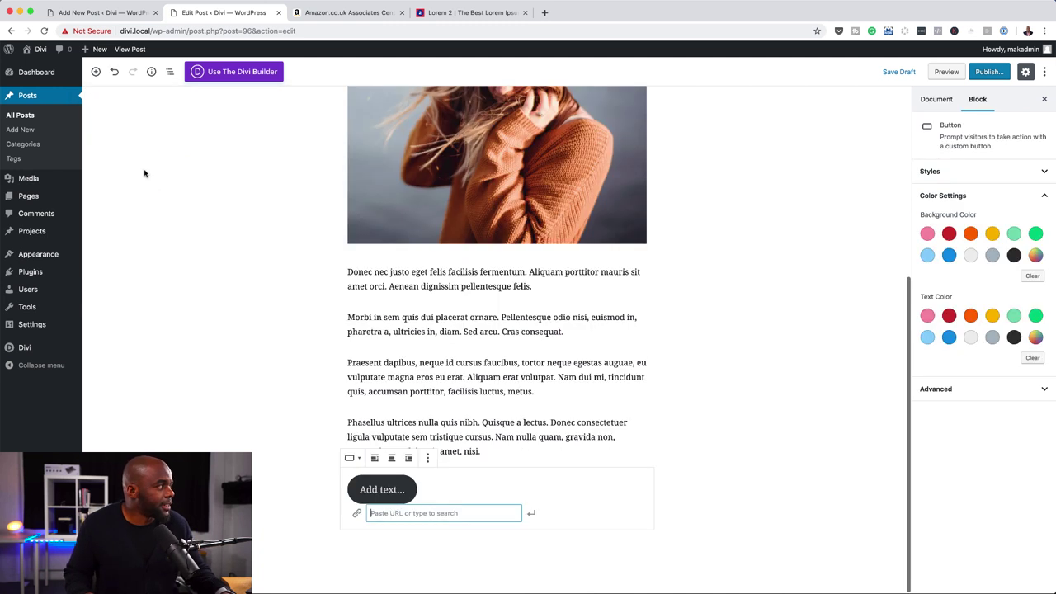
Label the button "Buy the camera here" and link it to the copied Amazon affiliate URL.
left_click(384, 490)
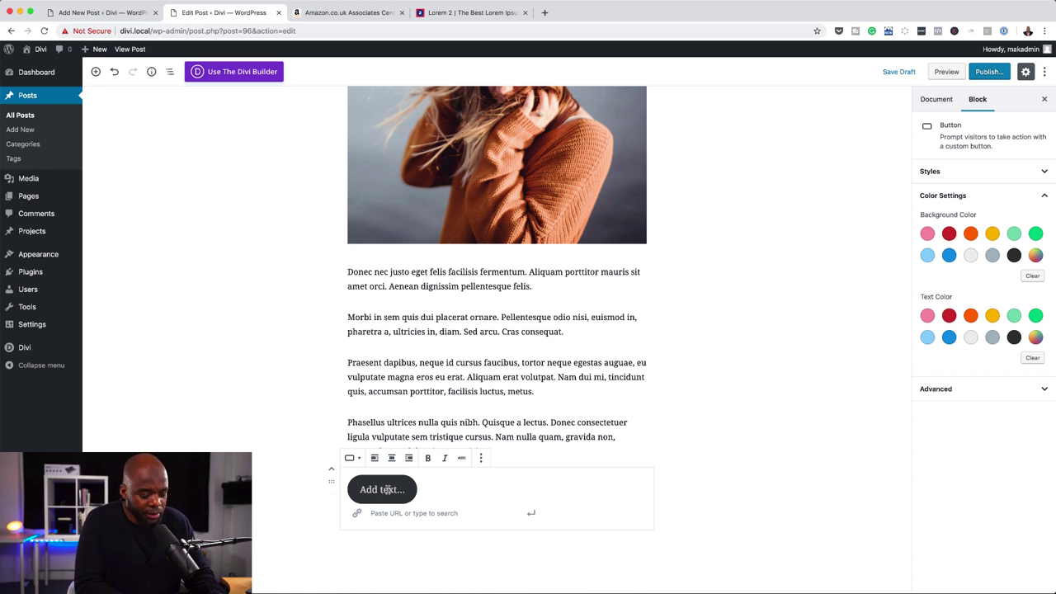
type("Buy the camera here")
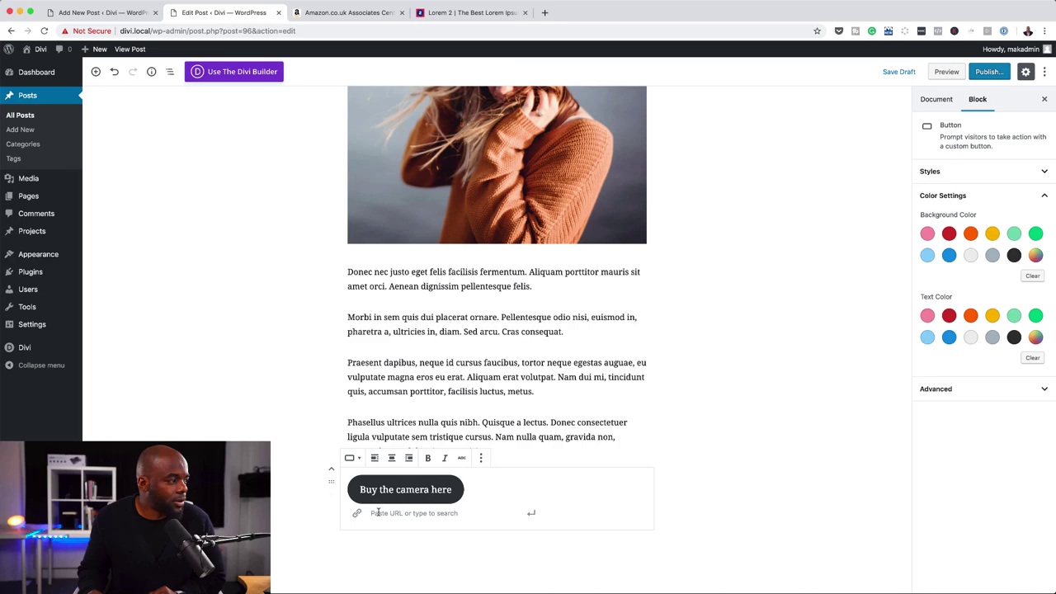
left_click(379, 513)
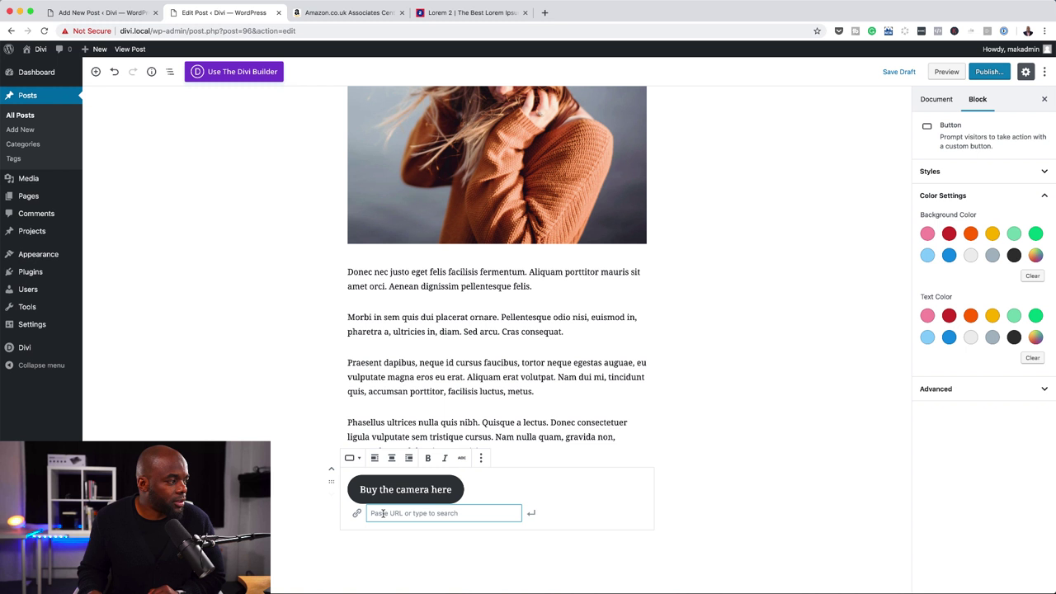
key("super+v")
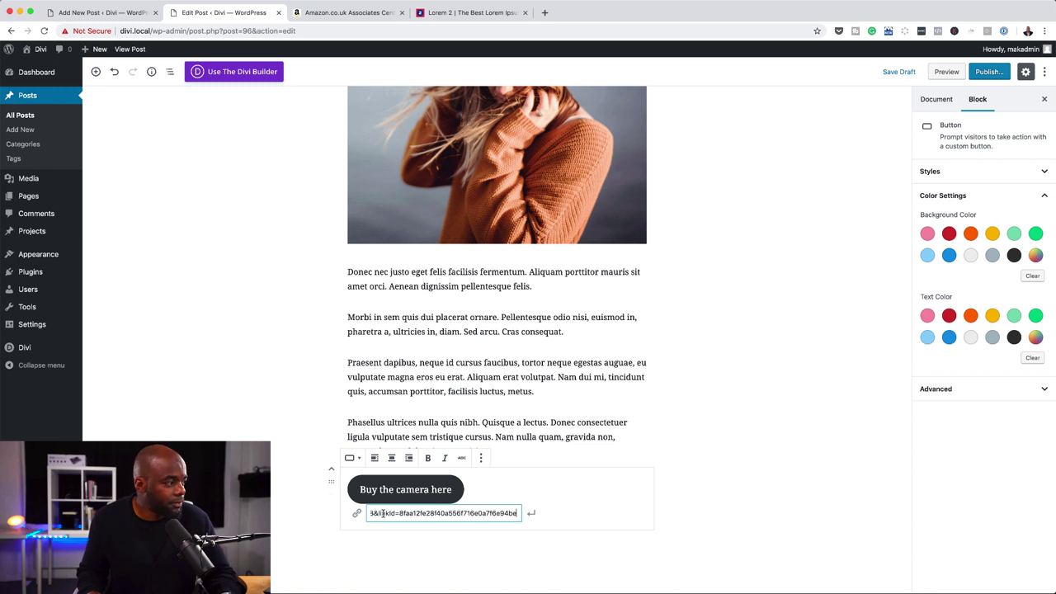
left_click(532, 514)
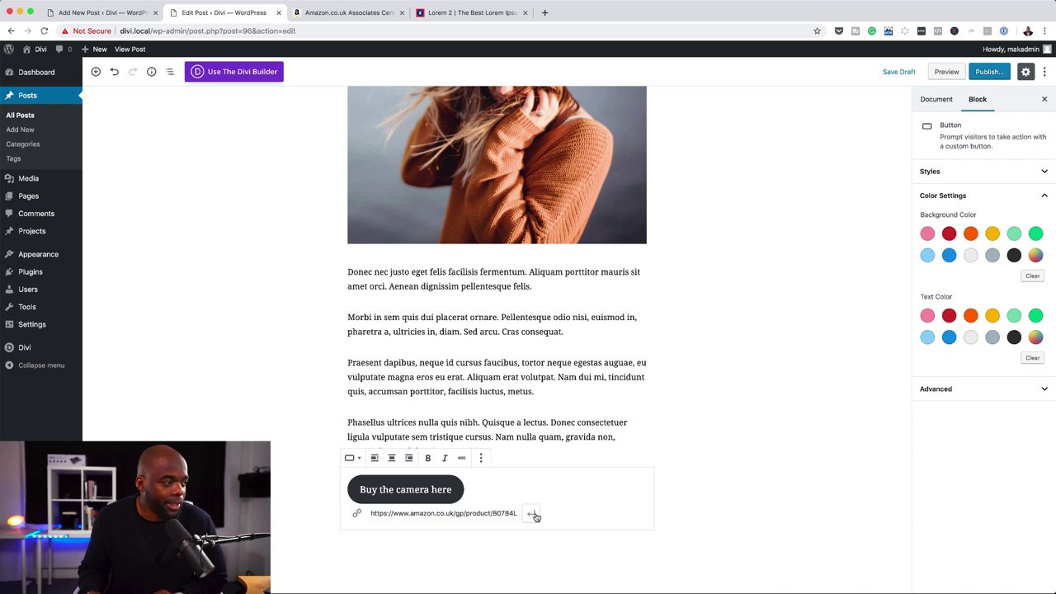
left_click(746, 500)
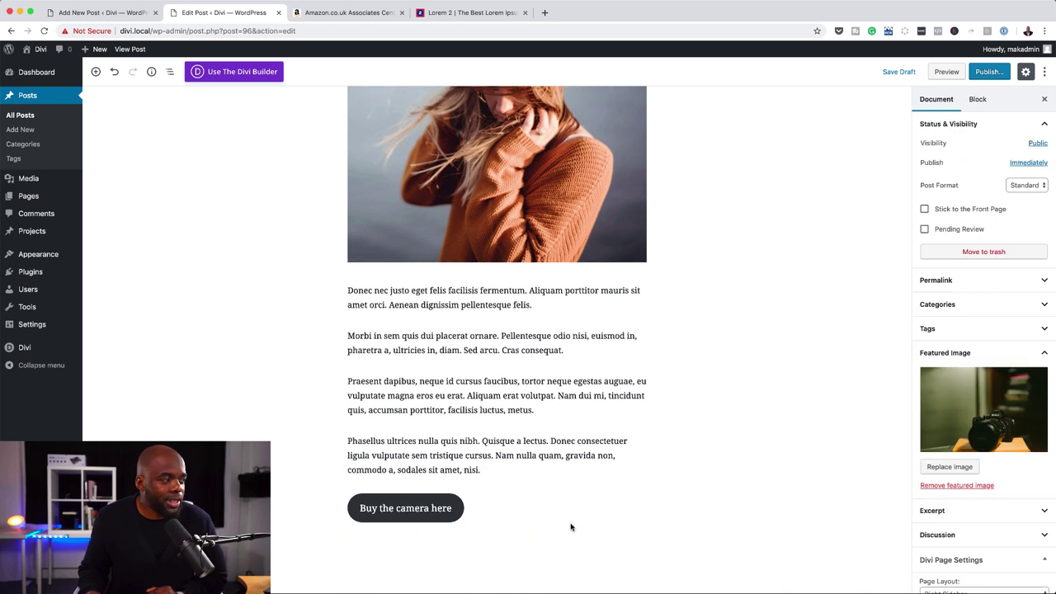
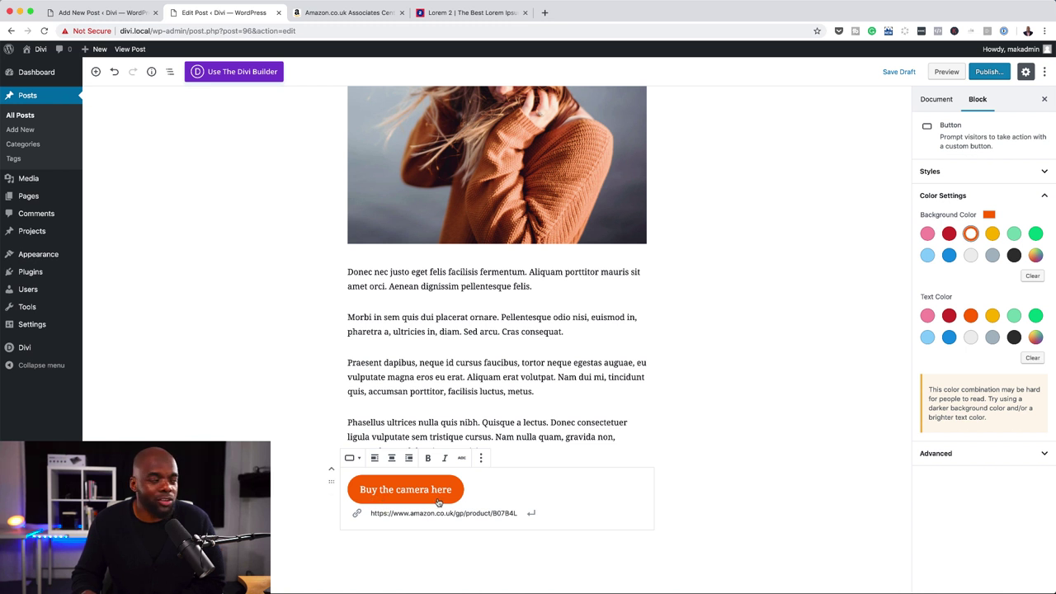
Move the button block up two places, between the "Morbi in sem" and "Praesent dapibus" paragraphs.
left_click(331, 471)
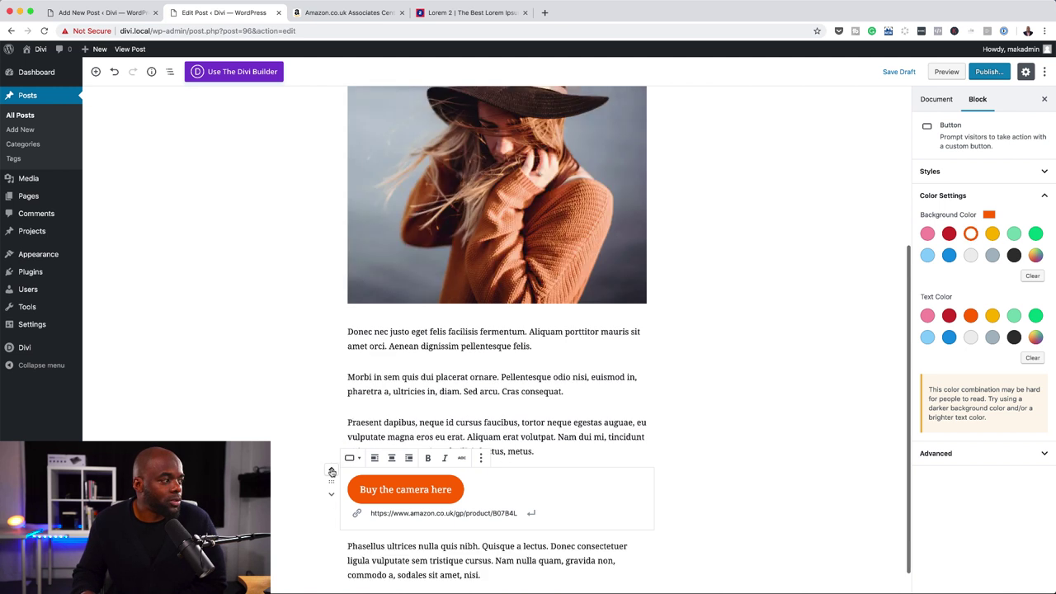
left_click(332, 471)
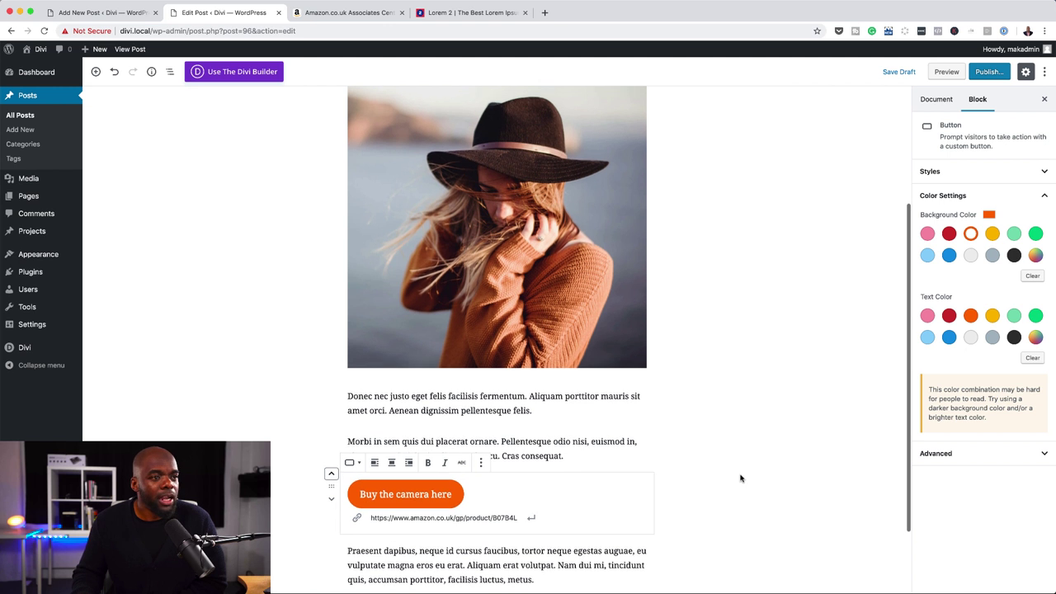
Remove the inline image block of the woman in the hat from the post.
scroll(740, 478, "up", 2)
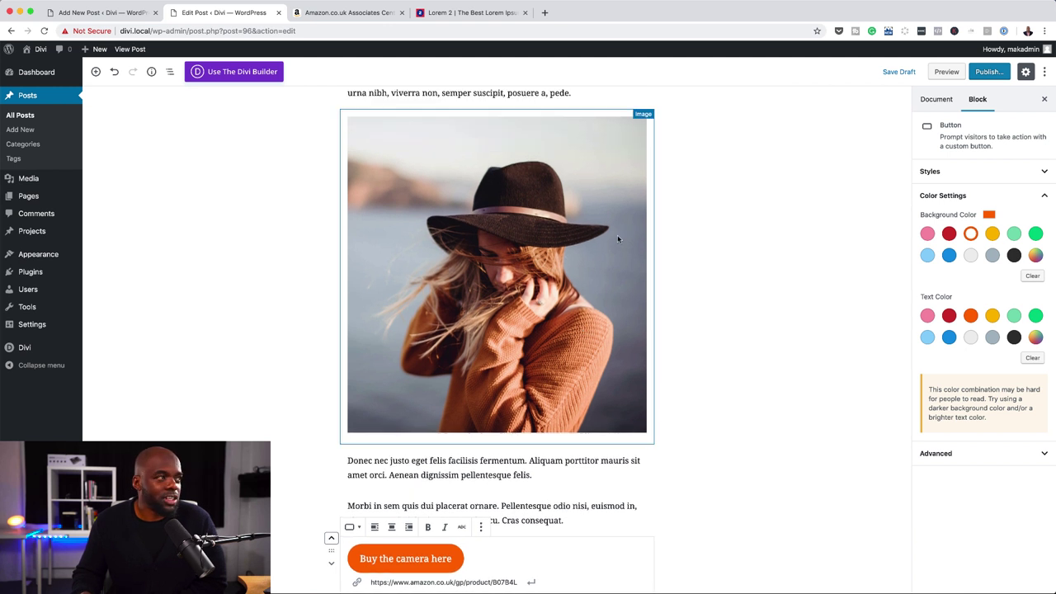
left_click(561, 237)
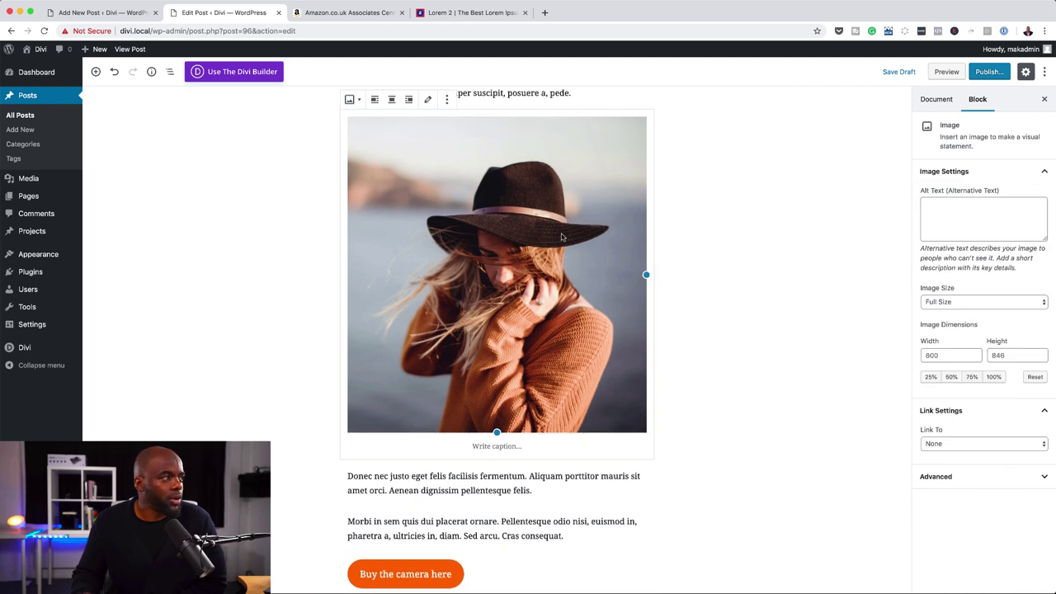
left_click(446, 100)
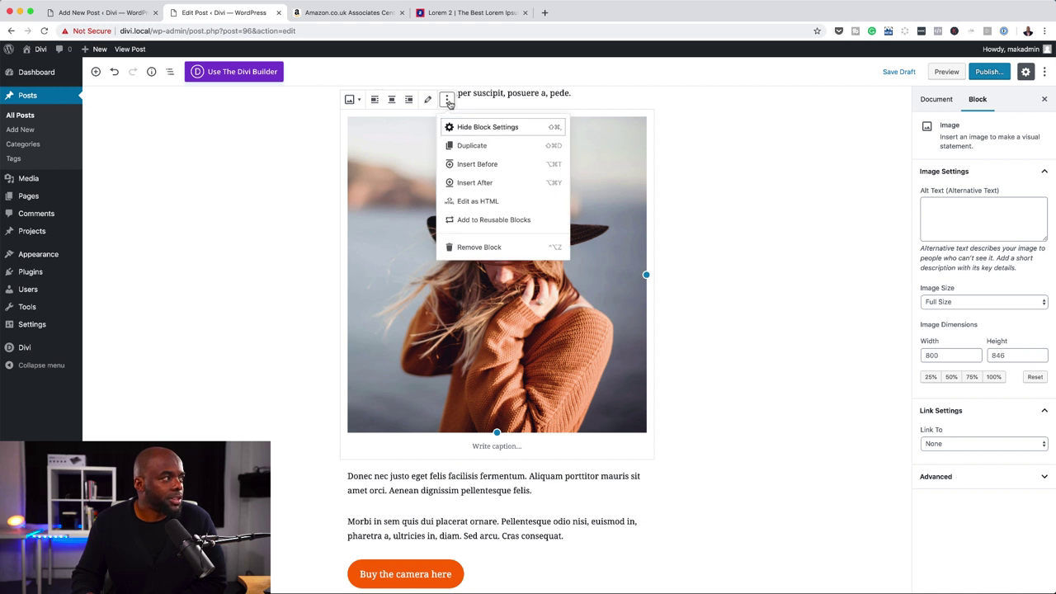
left_click(474, 248)
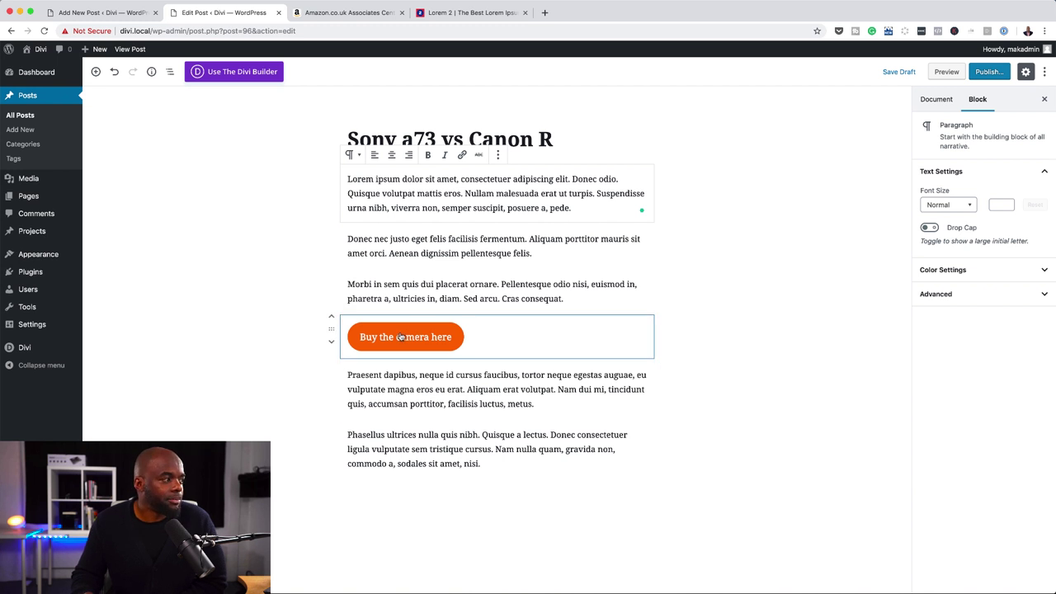
Move the button block down two places to below the last paragraph, then deselect it.
left_click(331, 343)
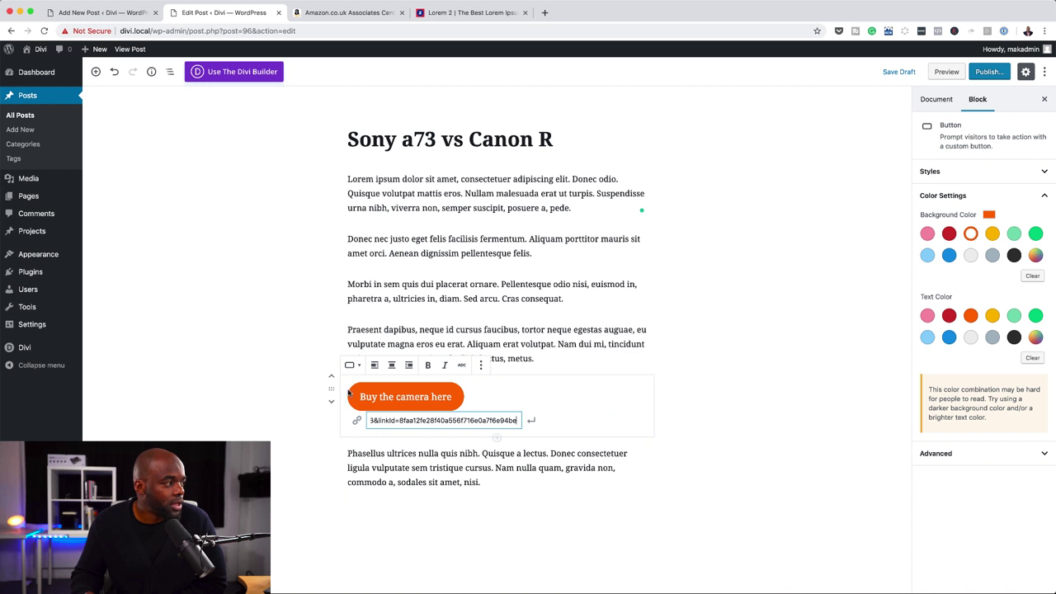
left_click(331, 404)
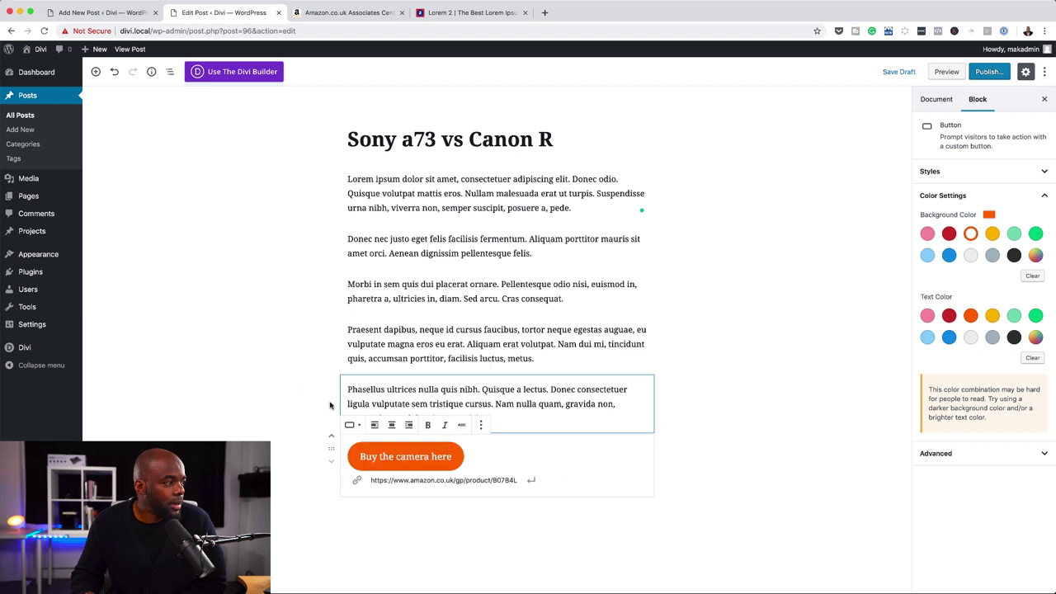
left_click(797, 317)
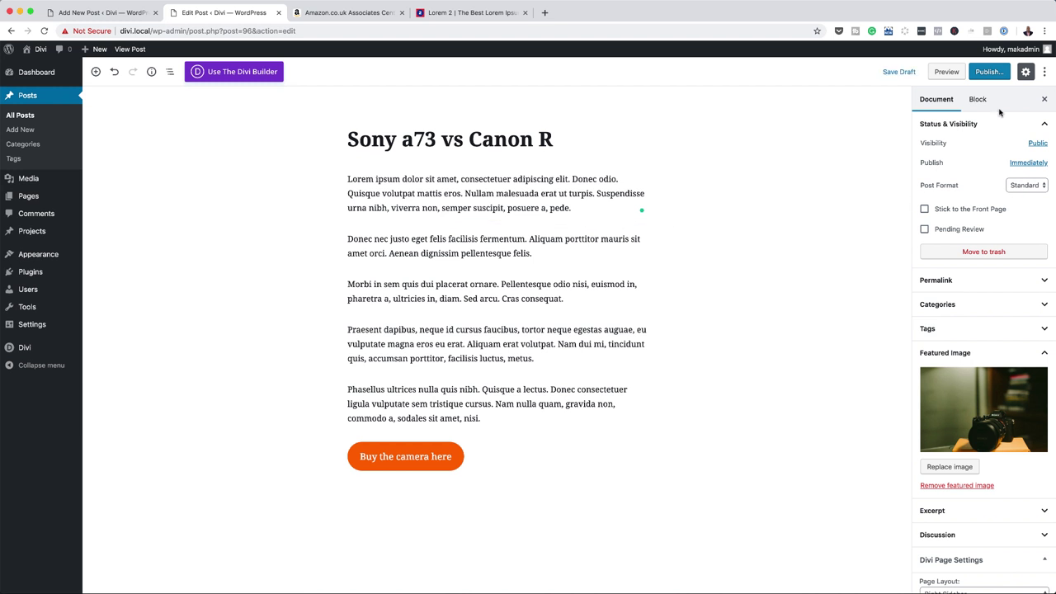
Publish the Sony a73 vs Canon R post and open its live page.
left_click(990, 73)
left_click(992, 73)
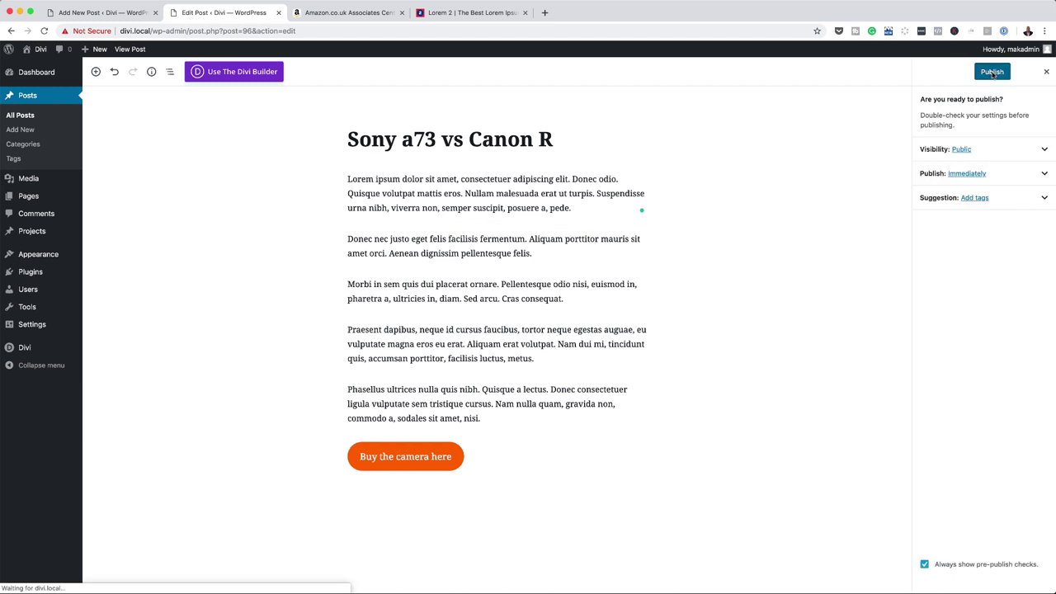
left_click(949, 174)
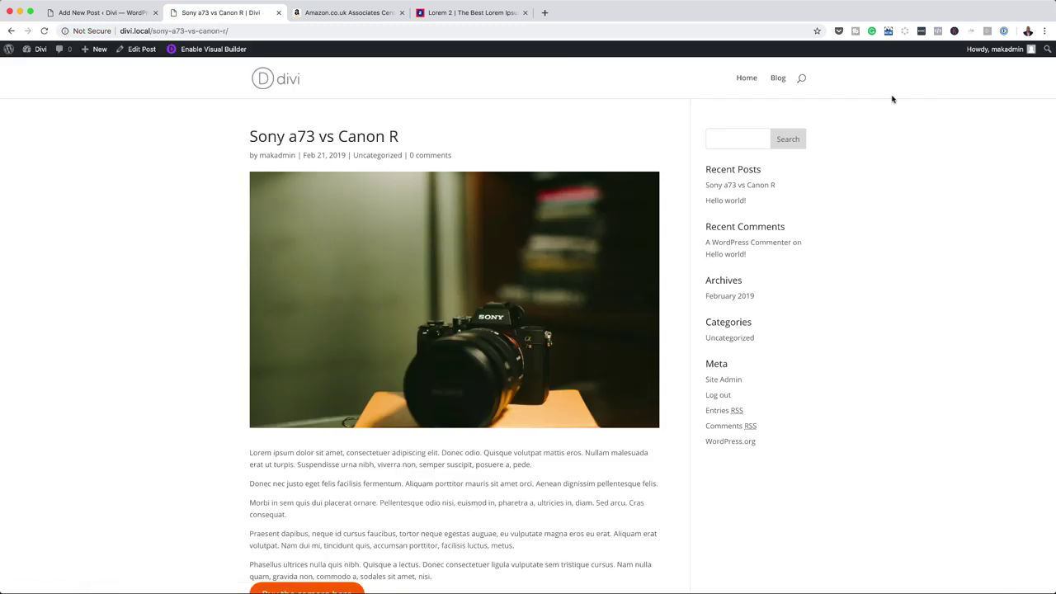
Review the published post, follow its "Buy the camera here" button and look through the linked Amazon product page and related products.
scroll(229, 290, "down", 2)
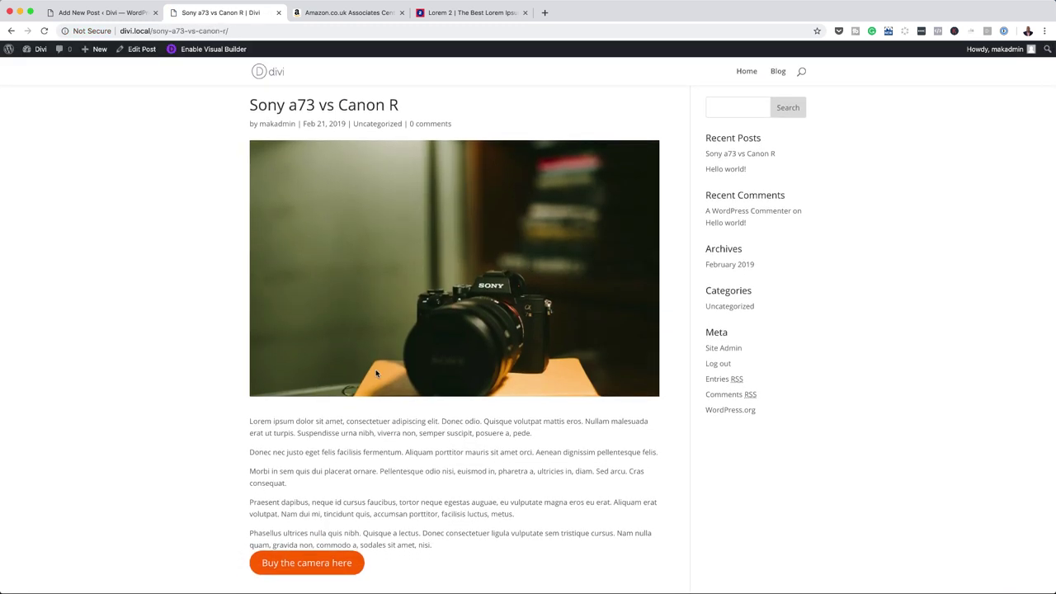
scroll(332, 428, "down", 1)
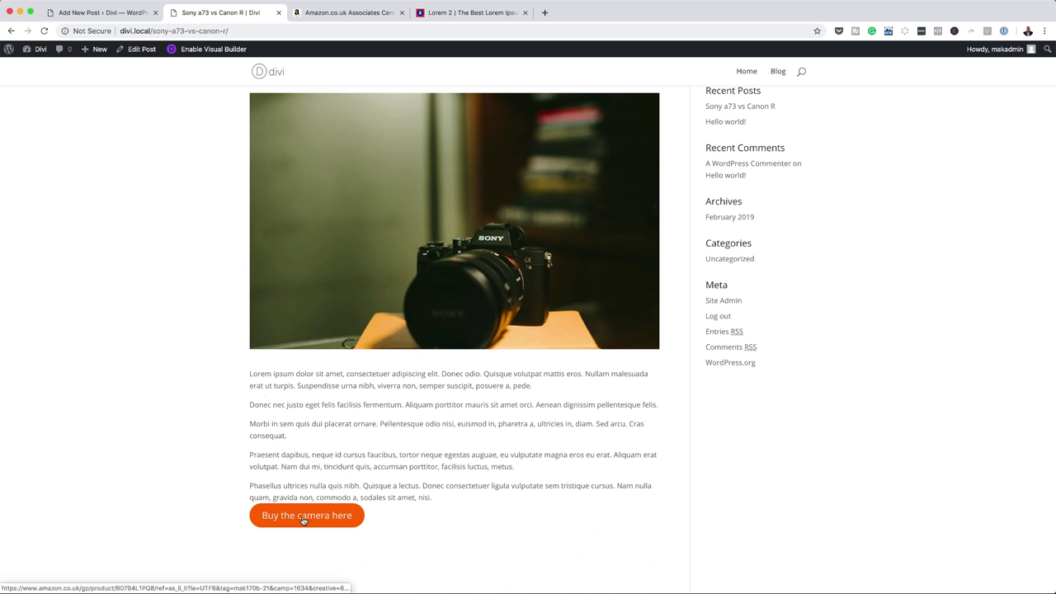
scroll(423, 530, "down", 1)
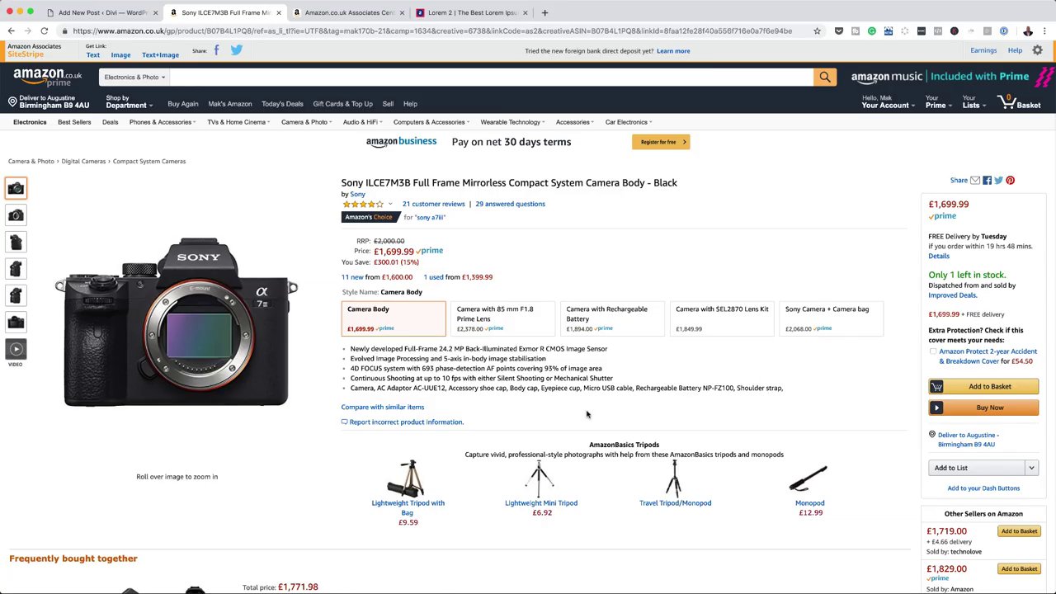
scroll(673, 444, "down", 10)
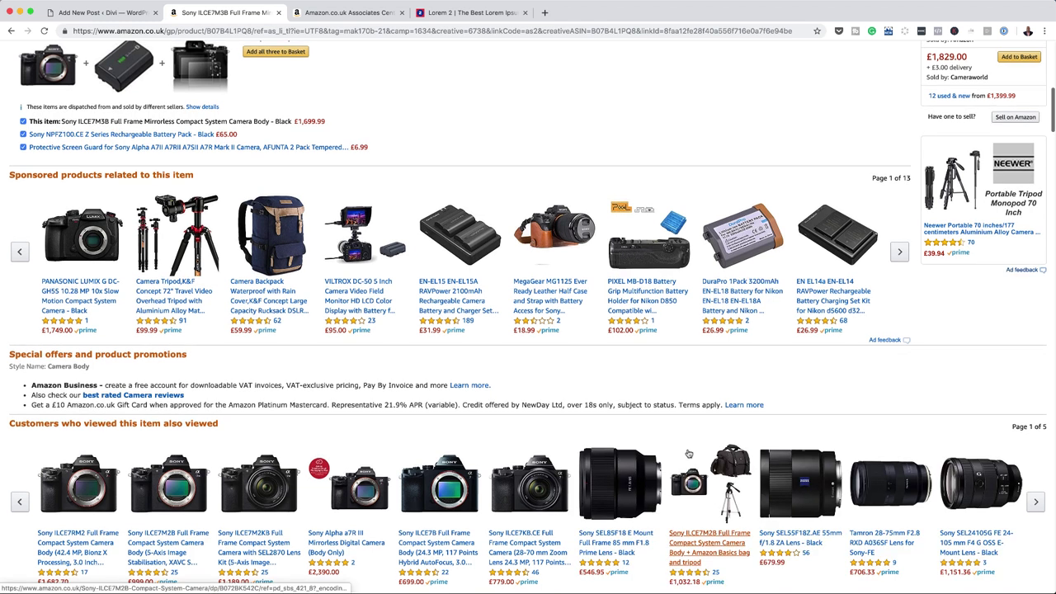
scroll(690, 450, "up", 1)
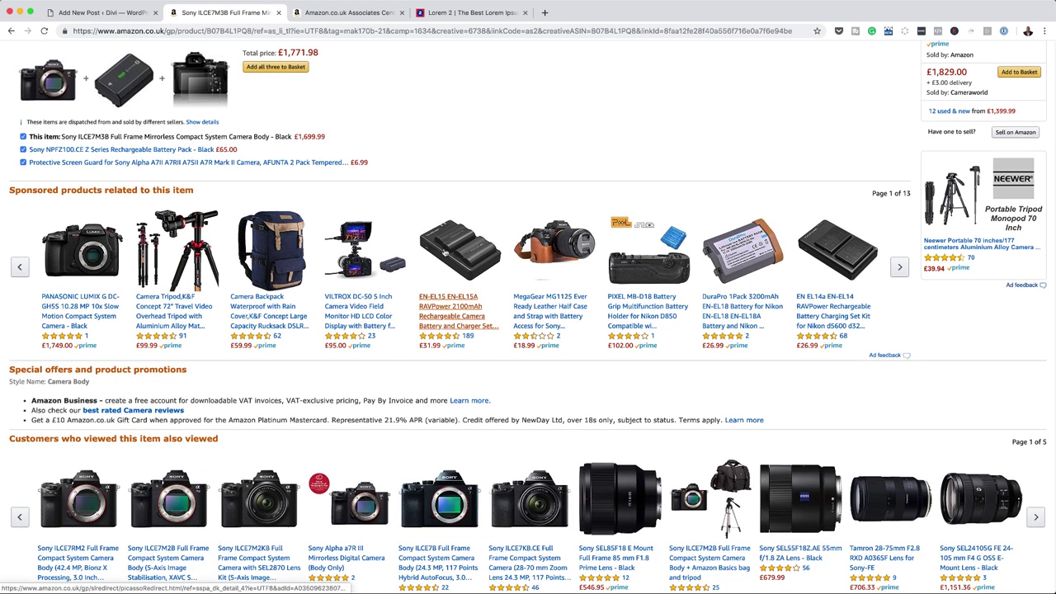